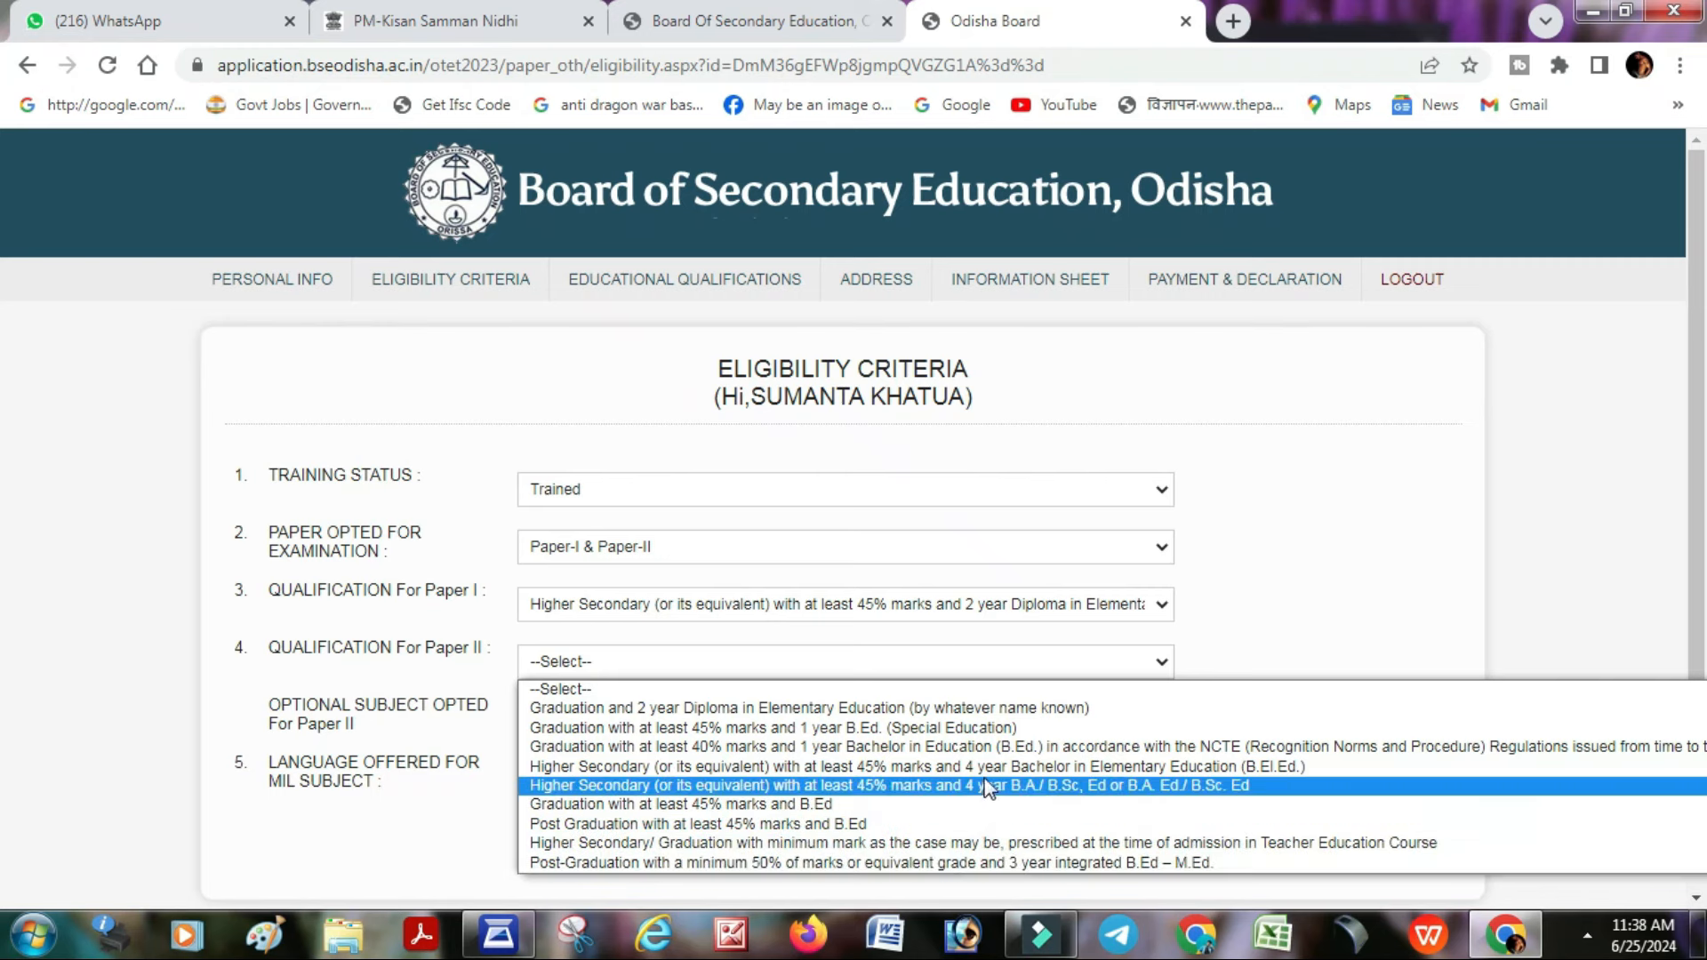
# - Choose Graduation with 2-year Diploma for Paper II, Social Science and Odia, then submit eligibility
pyautogui.click(1000, 716)
pyautogui.click(680, 720)
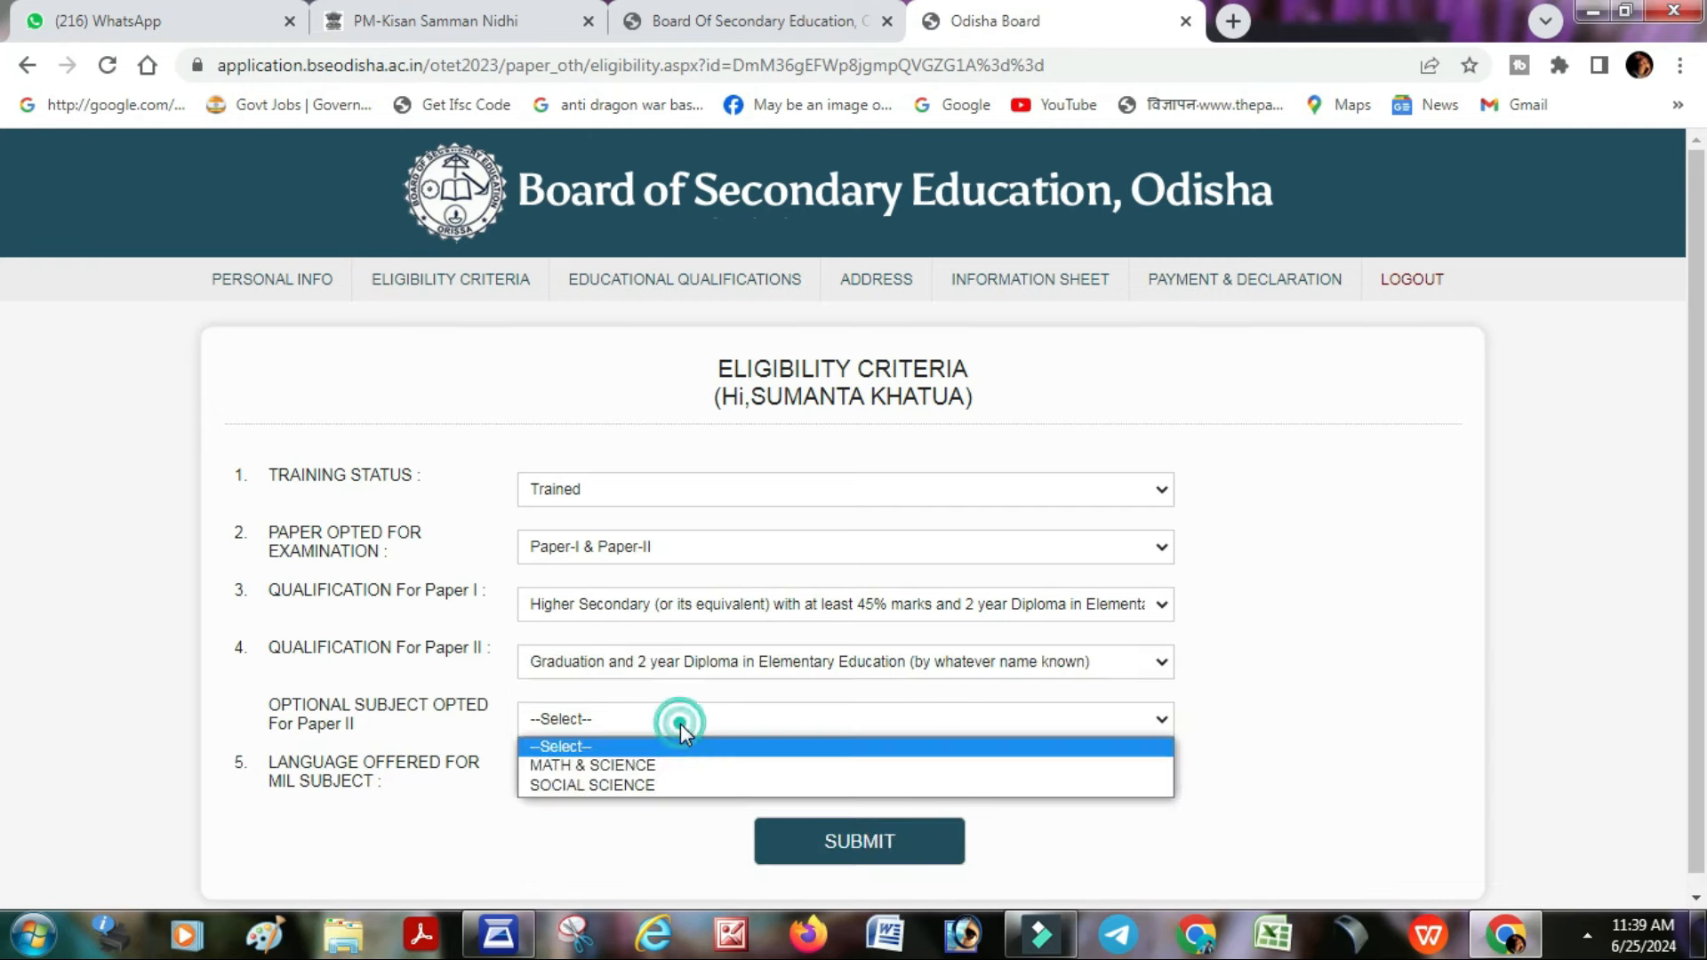
pyautogui.click(692, 789)
pyautogui.click(594, 775)
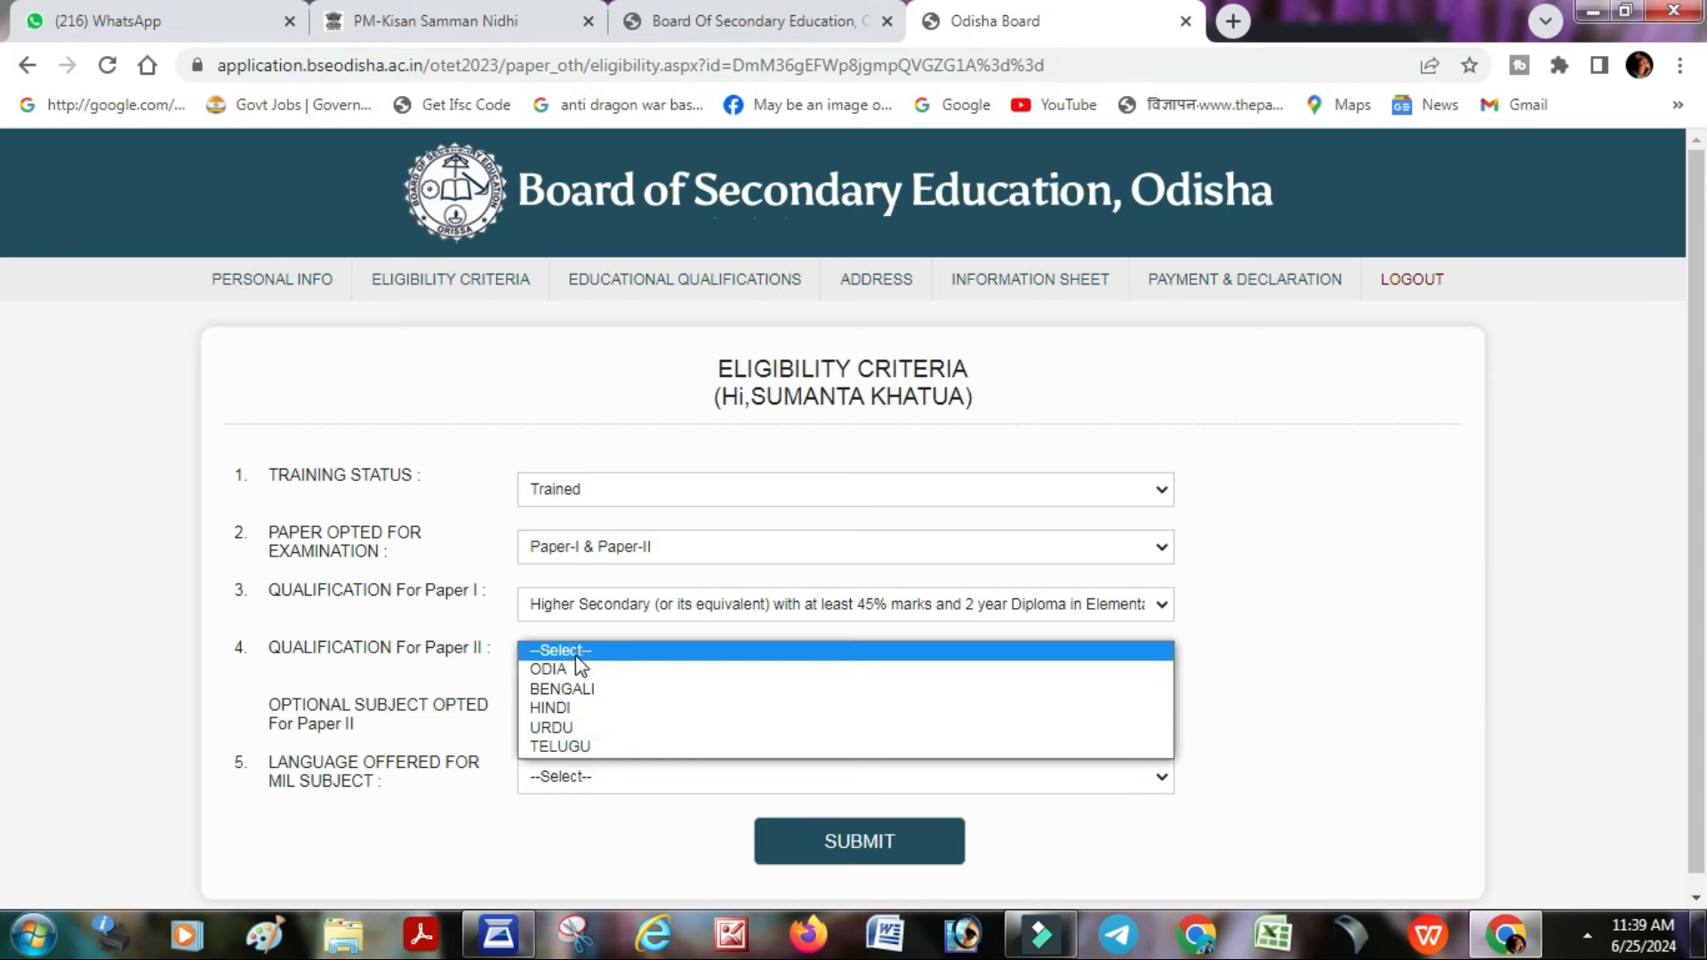
pyautogui.click(553, 669)
pyautogui.click(858, 843)
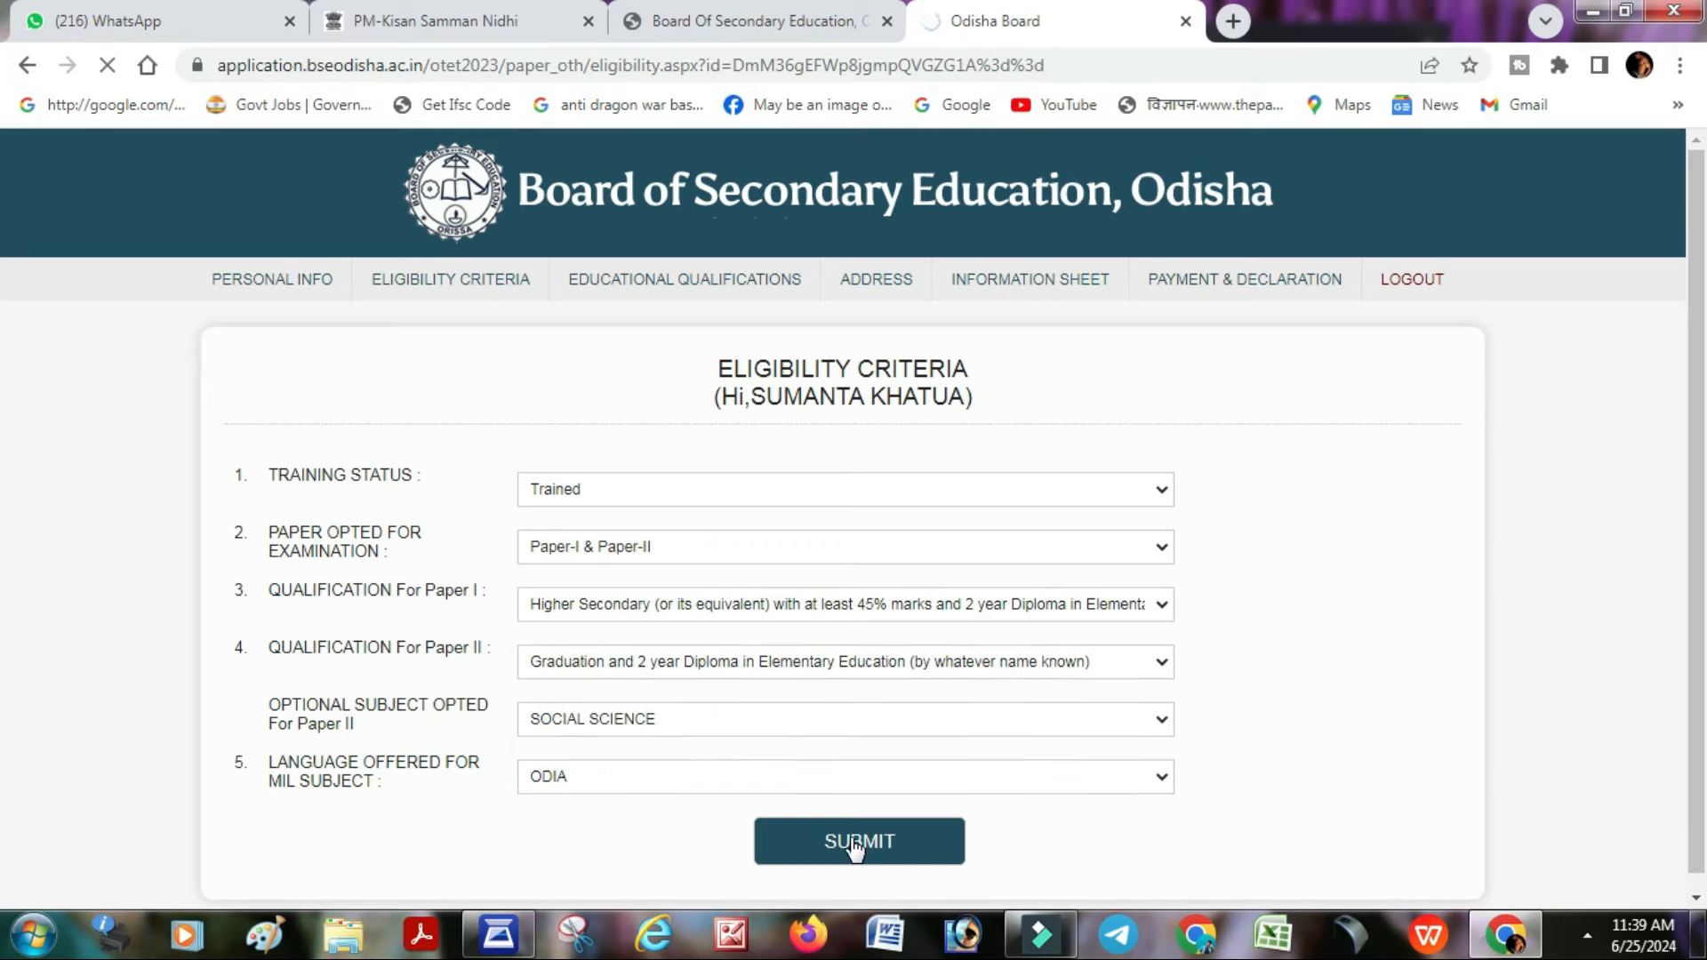
pyautogui.click(1073, 202)
# - Fill Paper I's higher secondary row: ECONOMY, LOGIC, POLITICAL, CHSE, 287 of 600, 3RD division
pyautogui.scroll(-1, 904, 492)
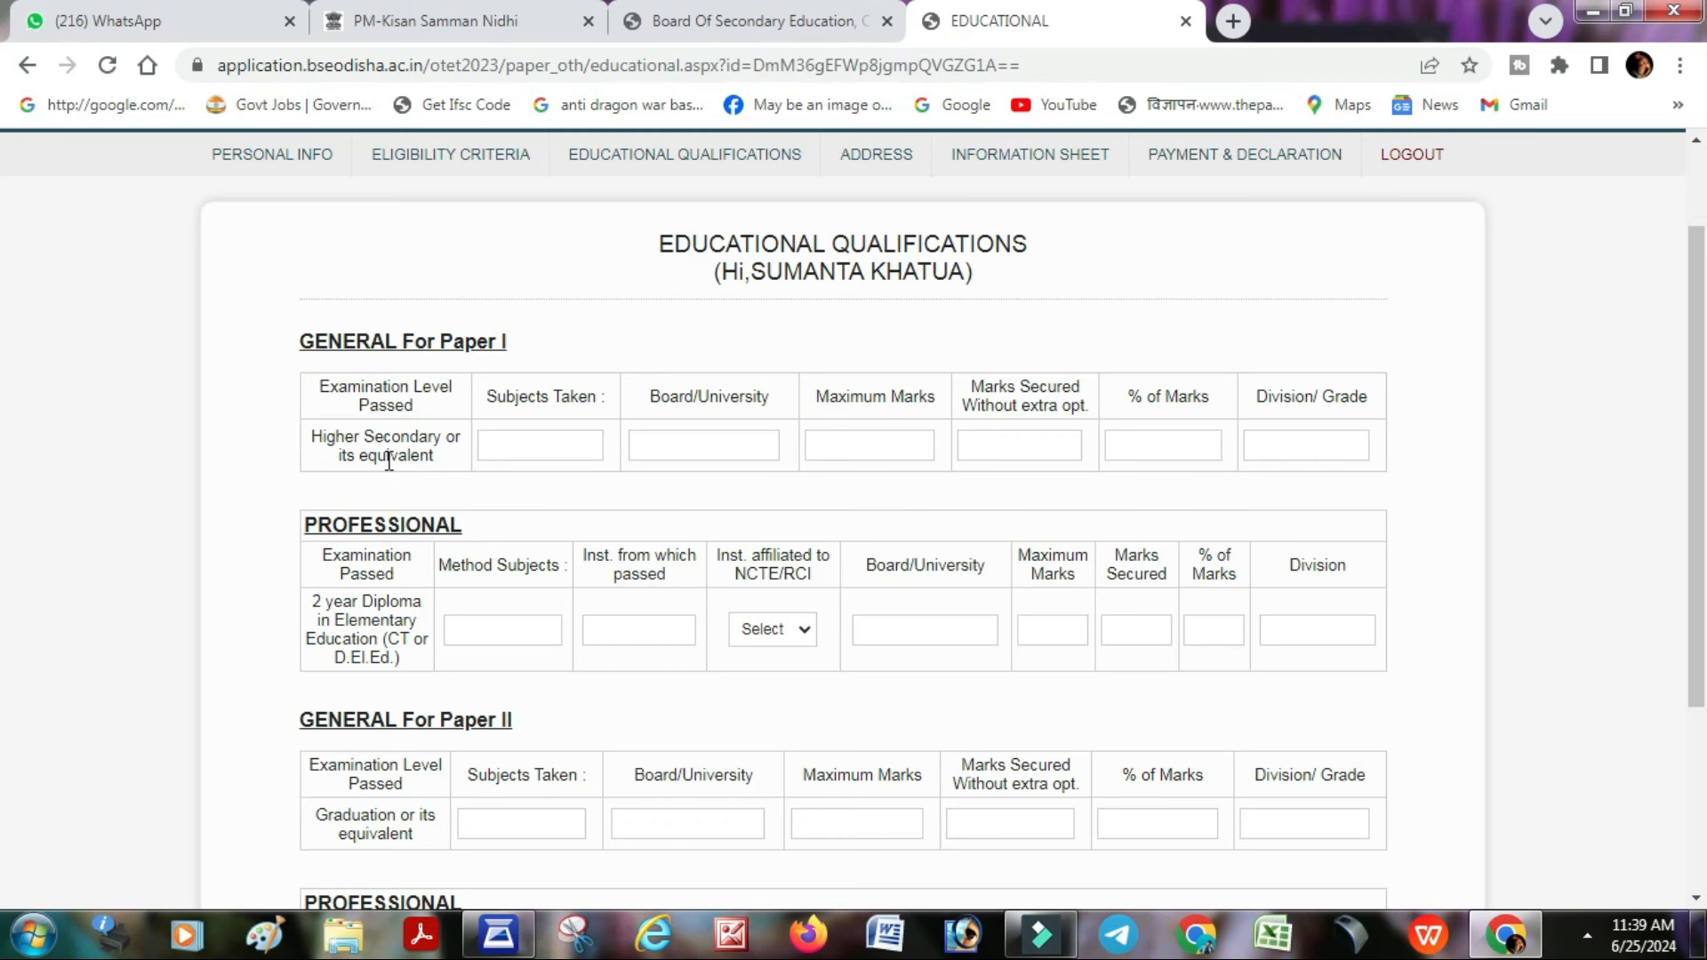
pyautogui.click(517, 457)
pyautogui.write('ECONOMY,LOG')
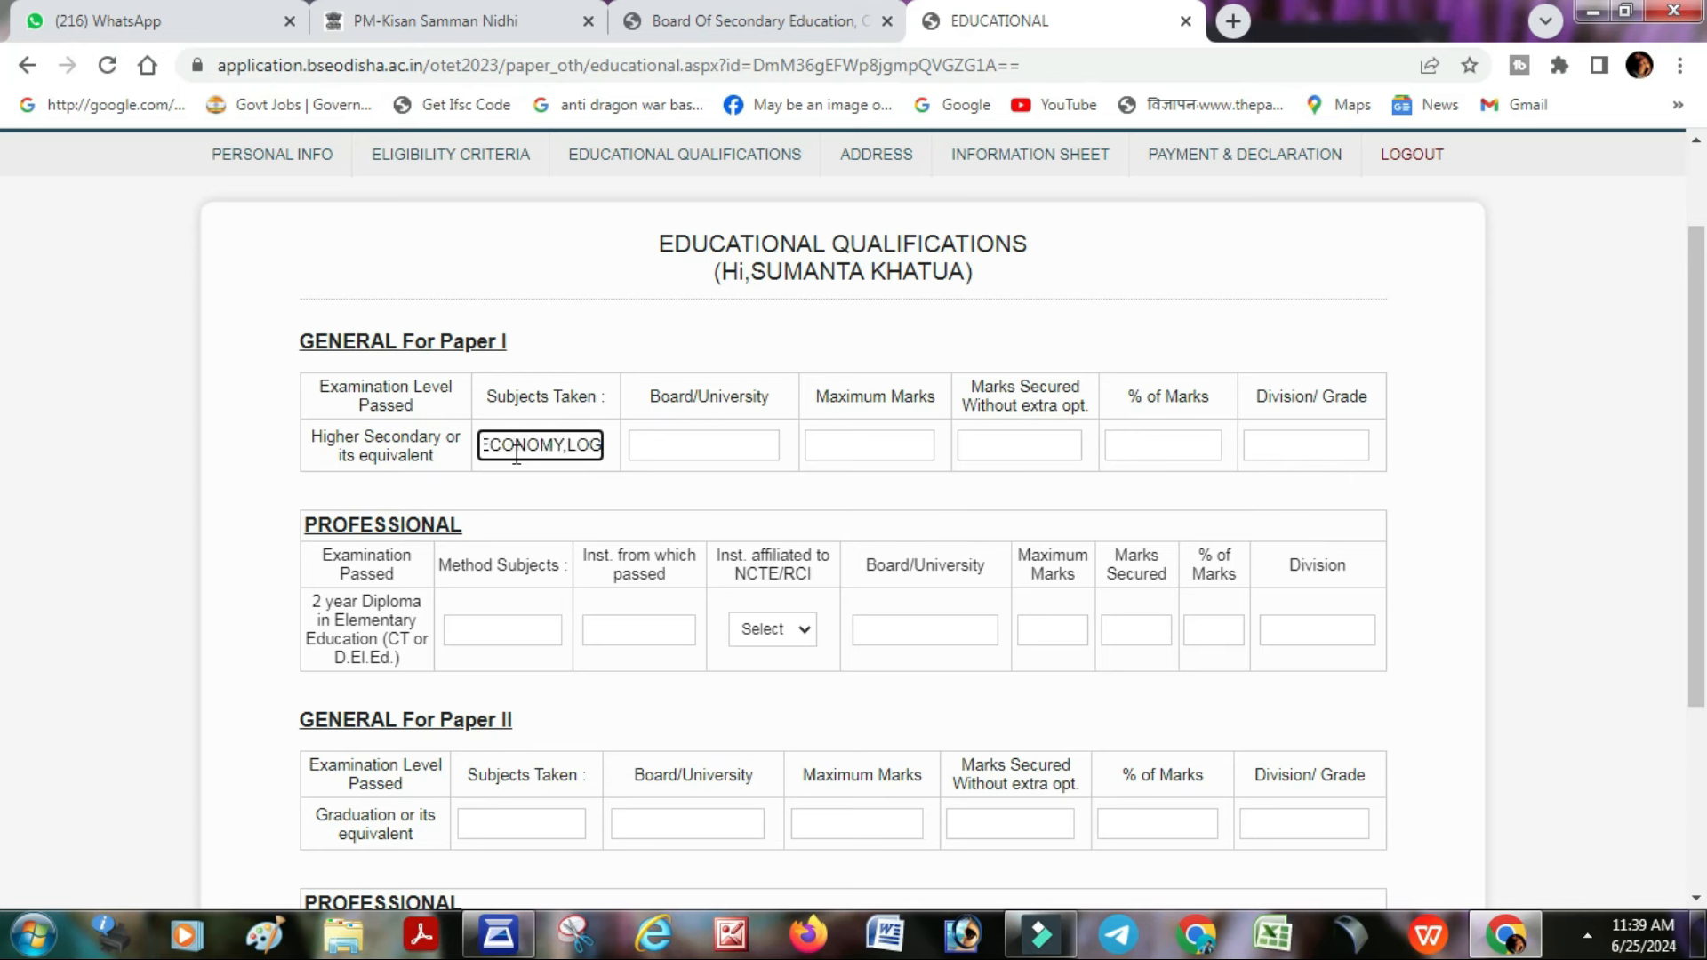
pyautogui.write('IC,POLITICAL')
pyautogui.press('Tab')
pyautogui.write('CHSE')
pyautogui.press('Tab')
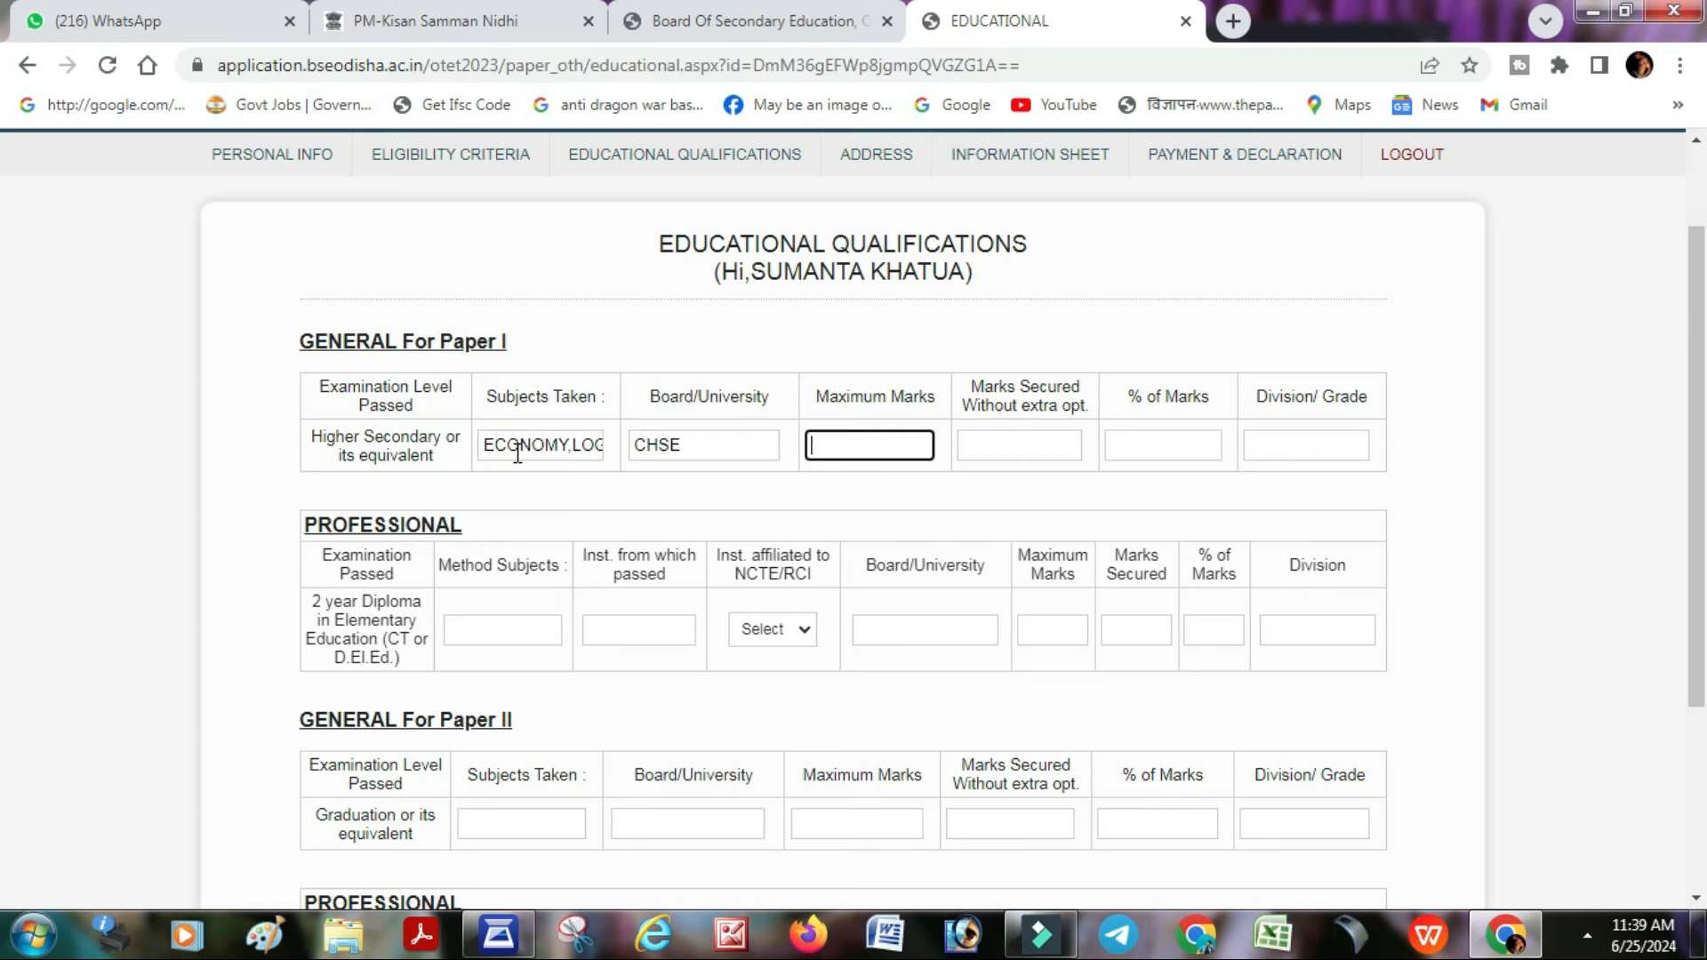
pyautogui.write('600')
pyautogui.press('Tab')
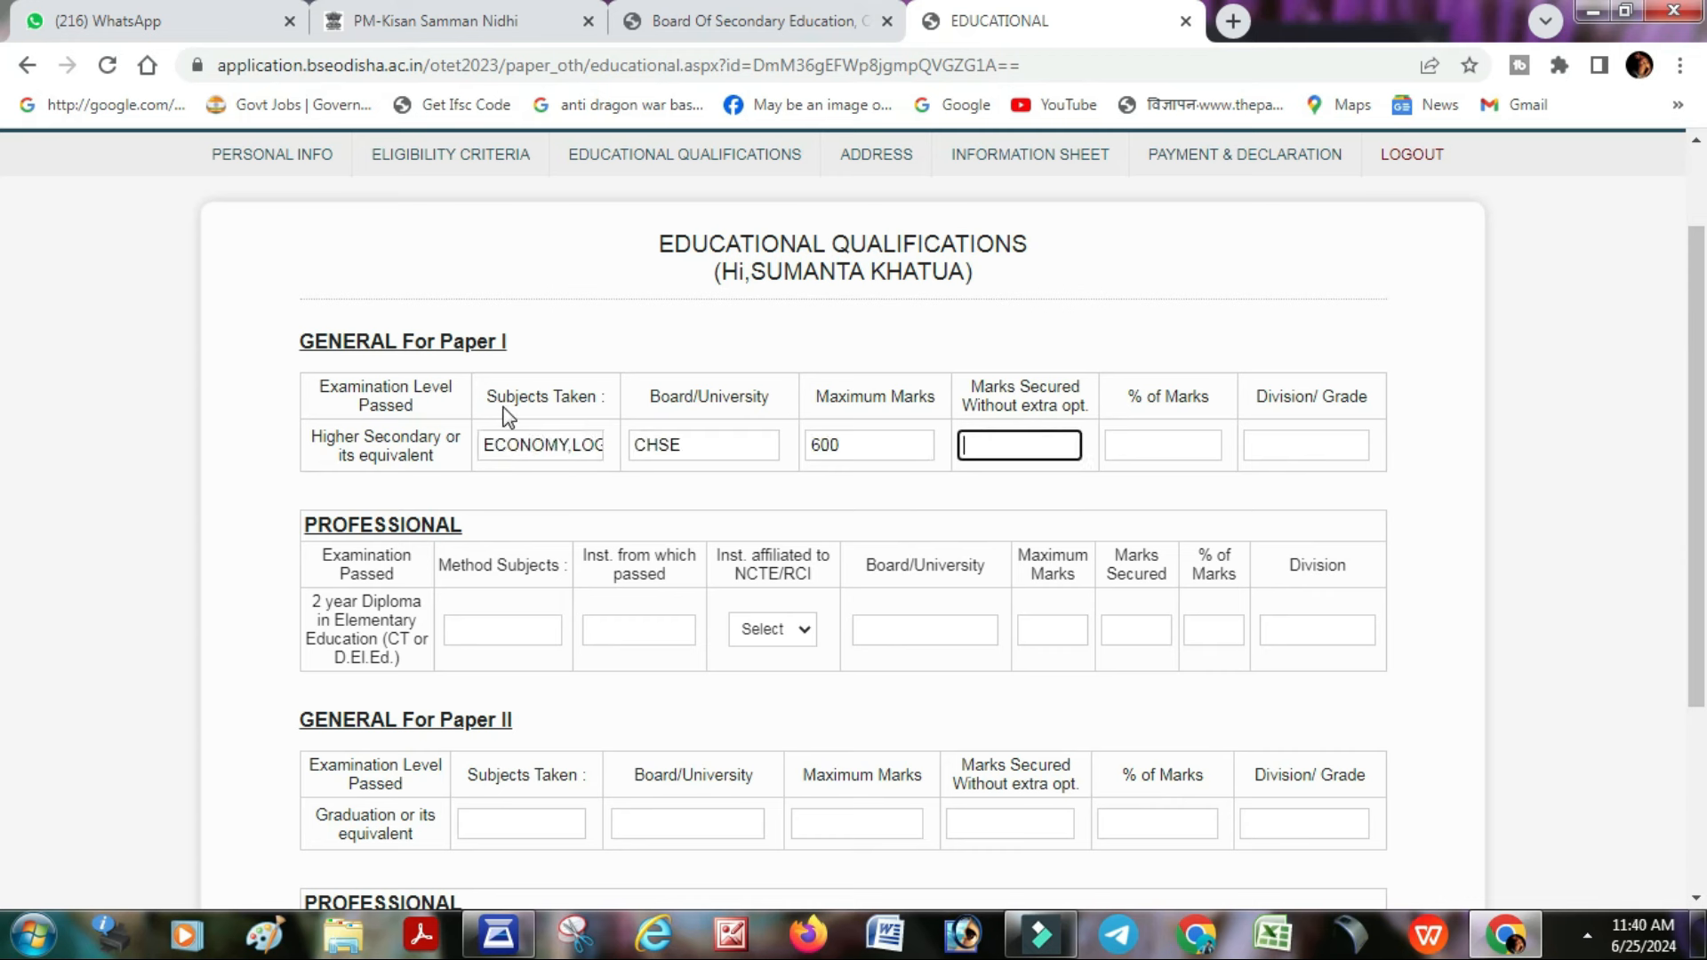
pyautogui.write('287')
pyautogui.press('Tab')
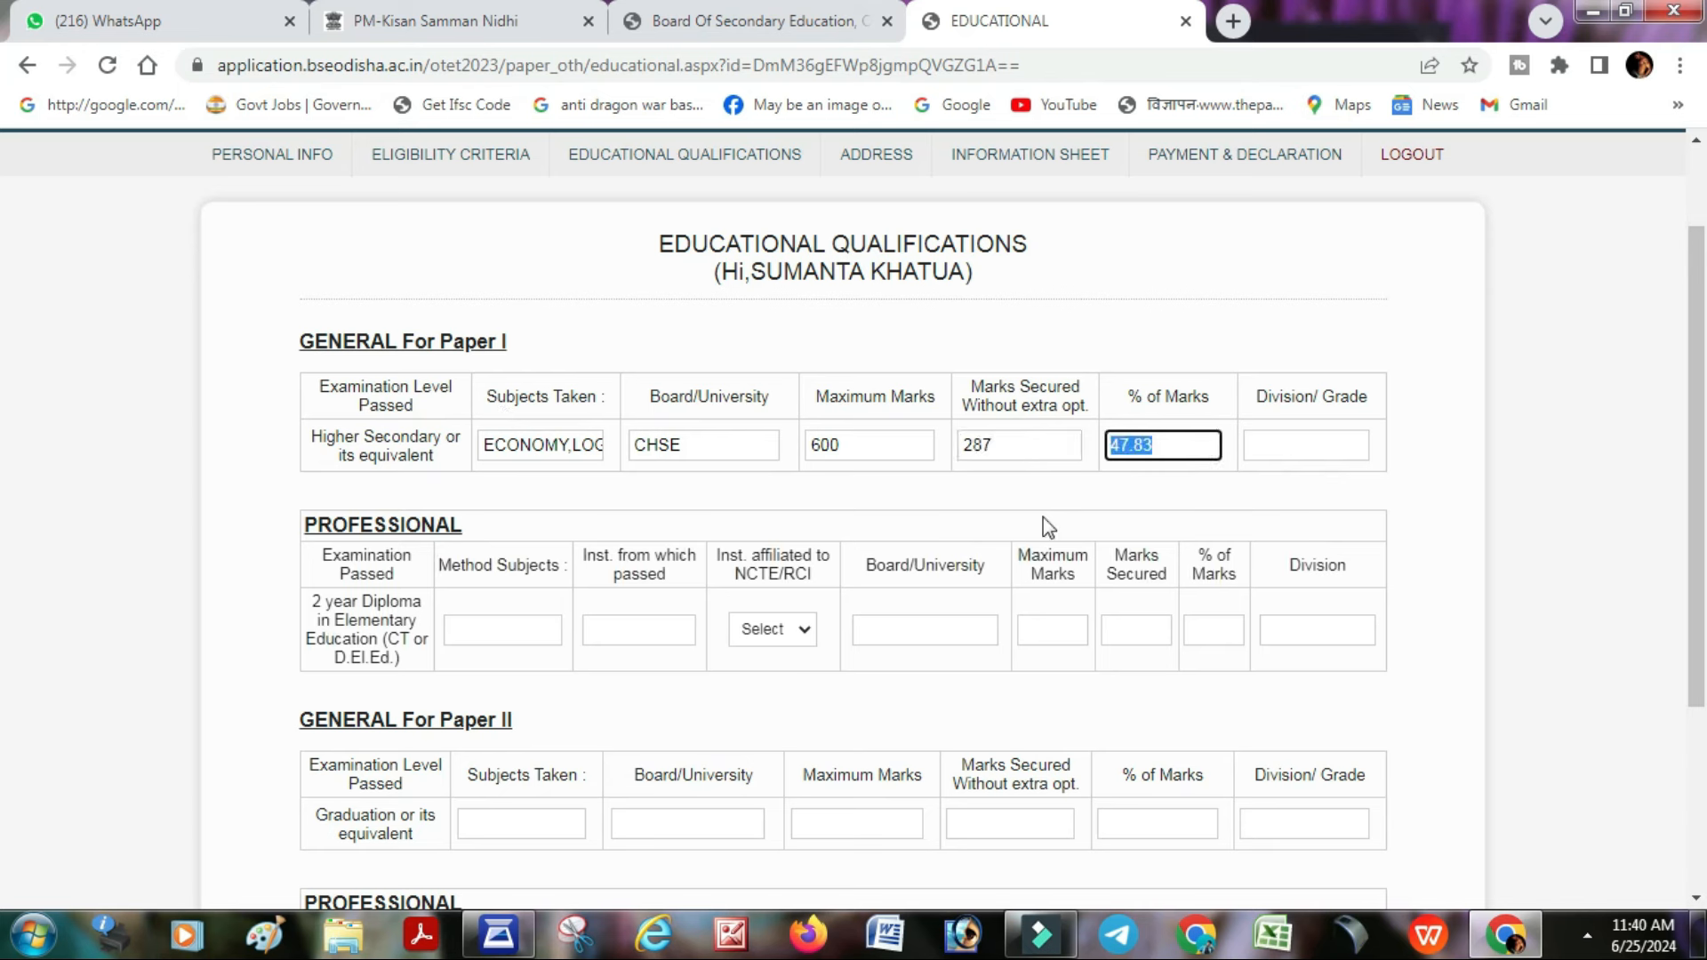
pyautogui.press('Tab')
pyautogui.write('3RD')
pyautogui.press('Tab')
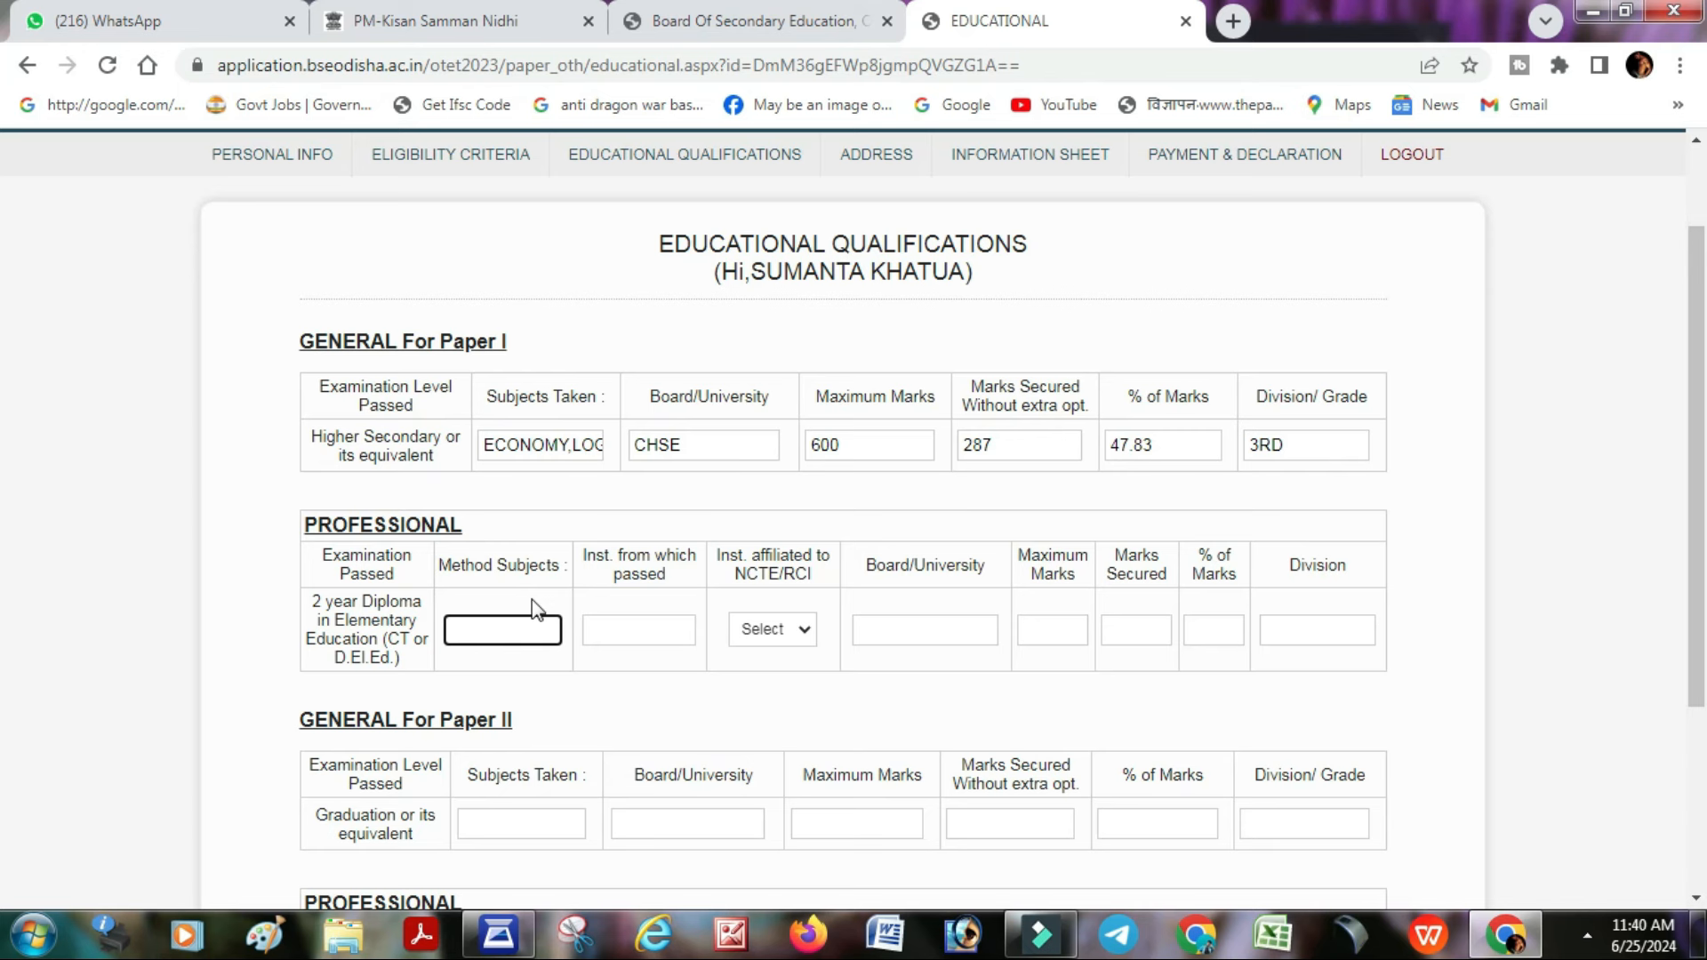
# - Mark the diploma institute NCTE/RCI affiliated, with method subjects PCE and institute GOVERNMENT ETEI TUD
pyautogui.click(772, 629)
pyautogui.click(785, 675)
pyautogui.click(504, 627)
pyautogui.write('EC')
pyautogui.press('BackSpace')
pyautogui.write('PCE')
pyautogui.click(647, 631)
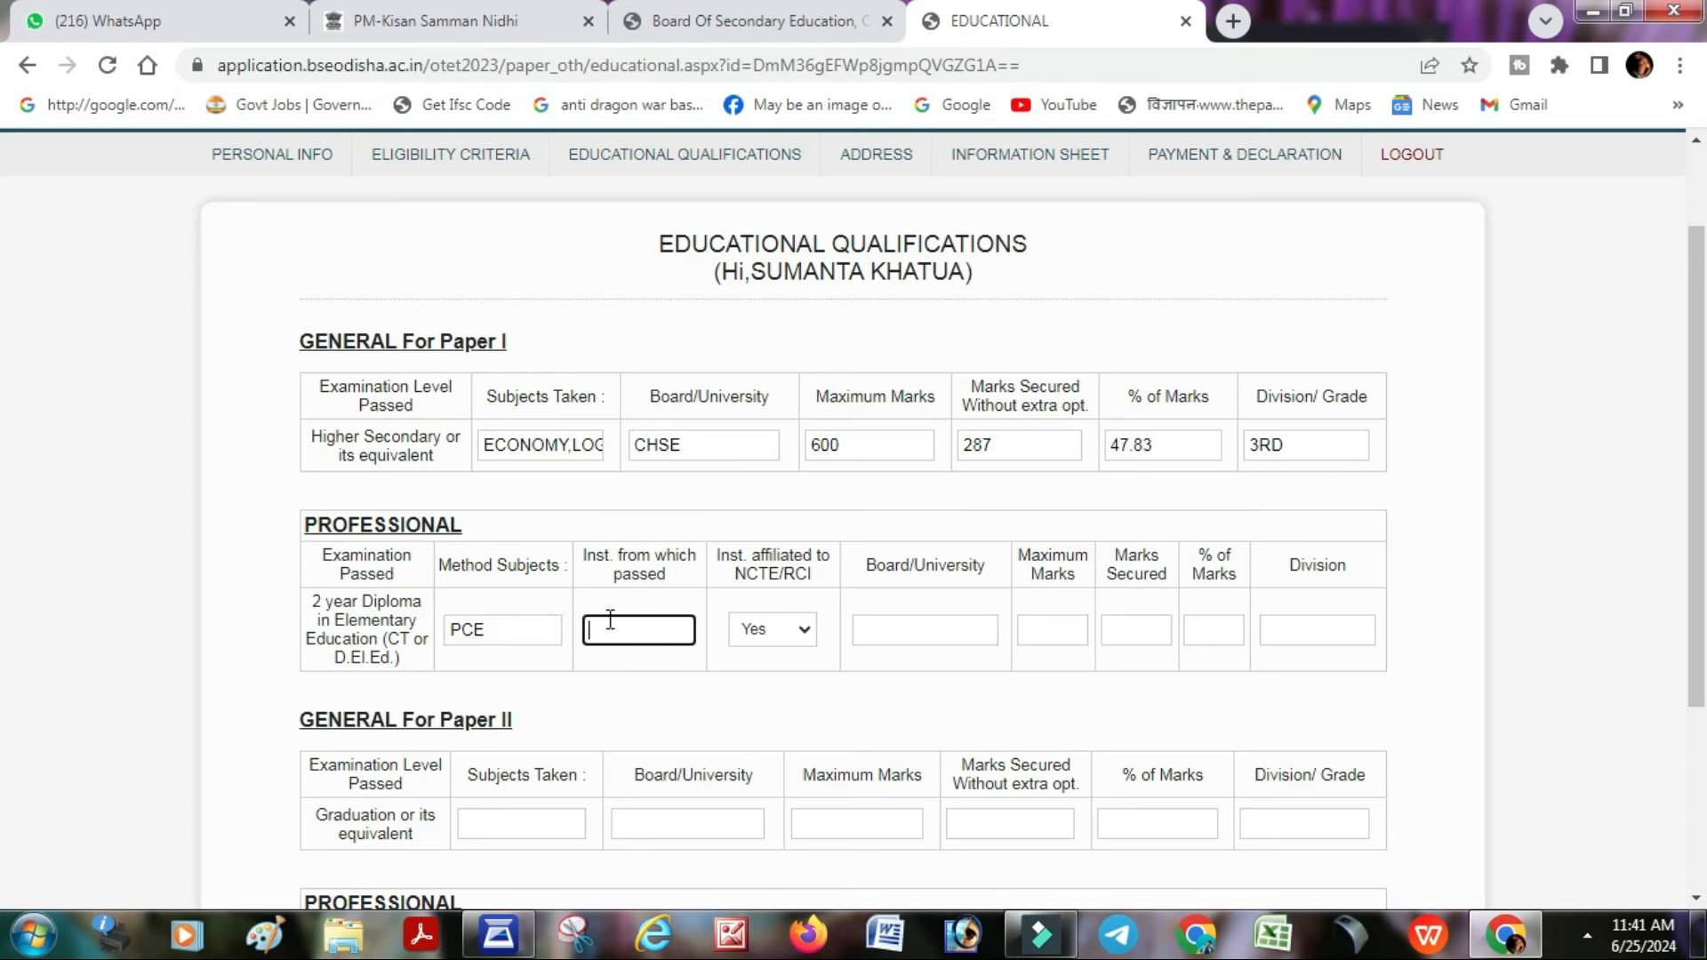
pyautogui.write('GOVERNMENT')
pyautogui.write(' ETEI TUD')
pyautogui.press('Tab')
# - Enter diploma board BSE ODISHA, 922 of 1300 marks, and 1ST DIVISION
pyautogui.click(889, 633)
pyautogui.write('BSE ODISHA')
pyautogui.press('Tab')
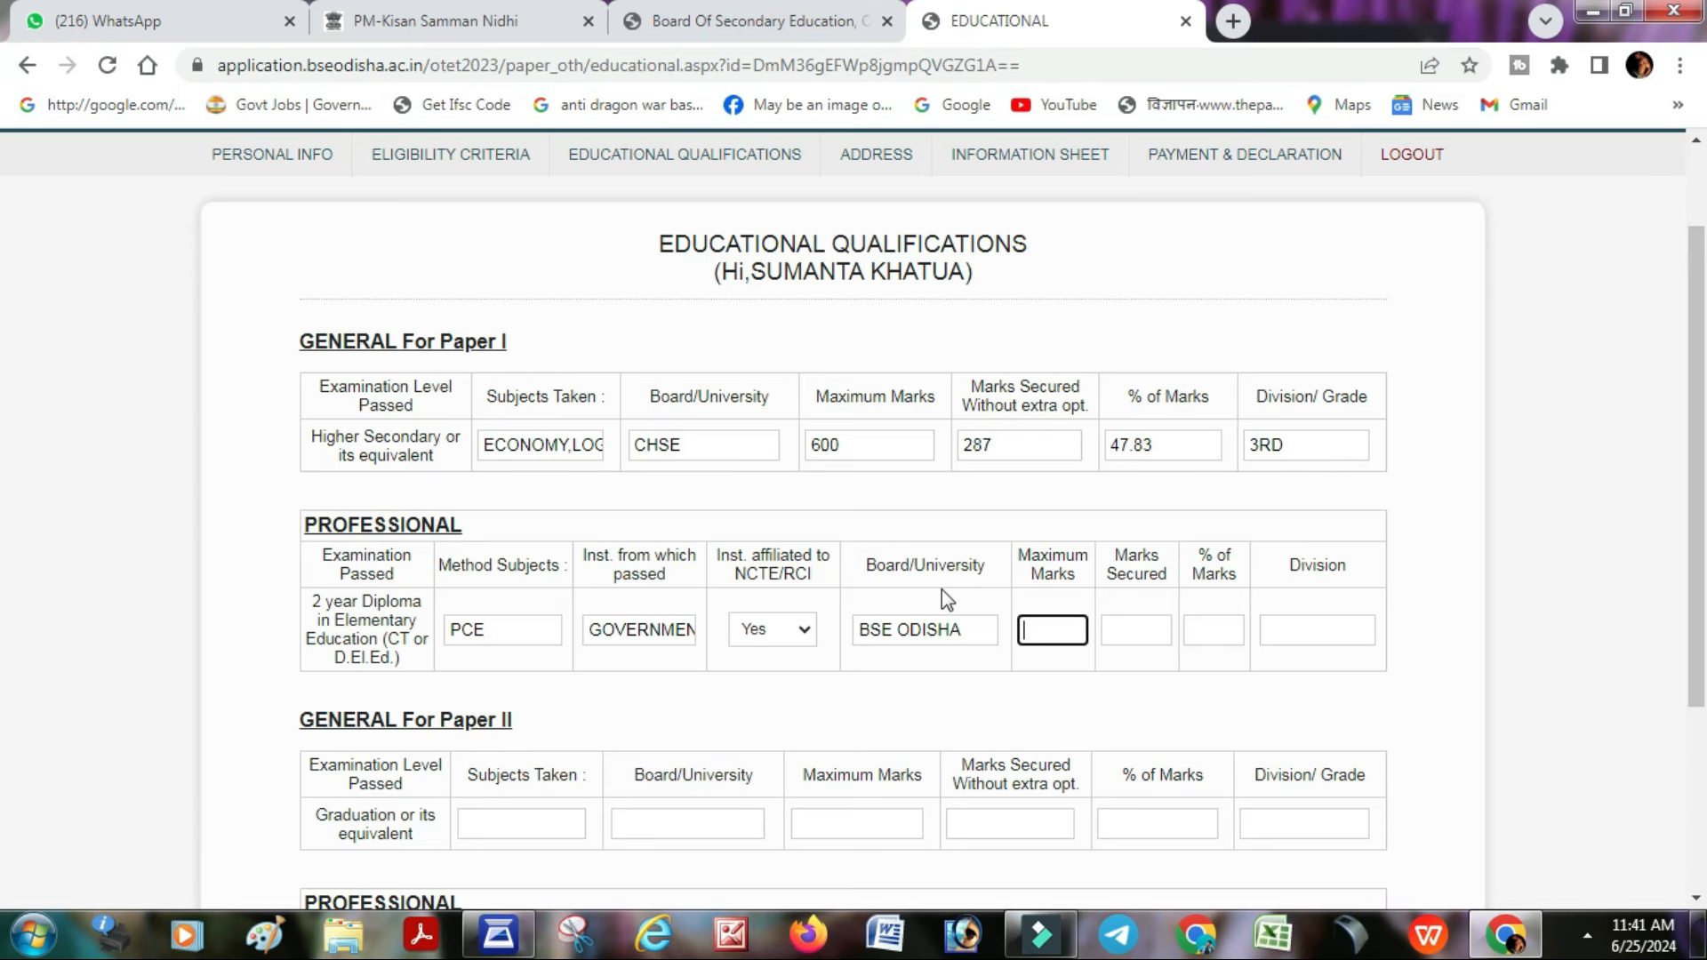
pyautogui.write('1300')
pyautogui.press('Tab')
pyautogui.write('922')
pyautogui.press('Tab')
pyautogui.press('Tab')
pyautogui.write('1ST DIVISION')
pyautogui.press('Tab')
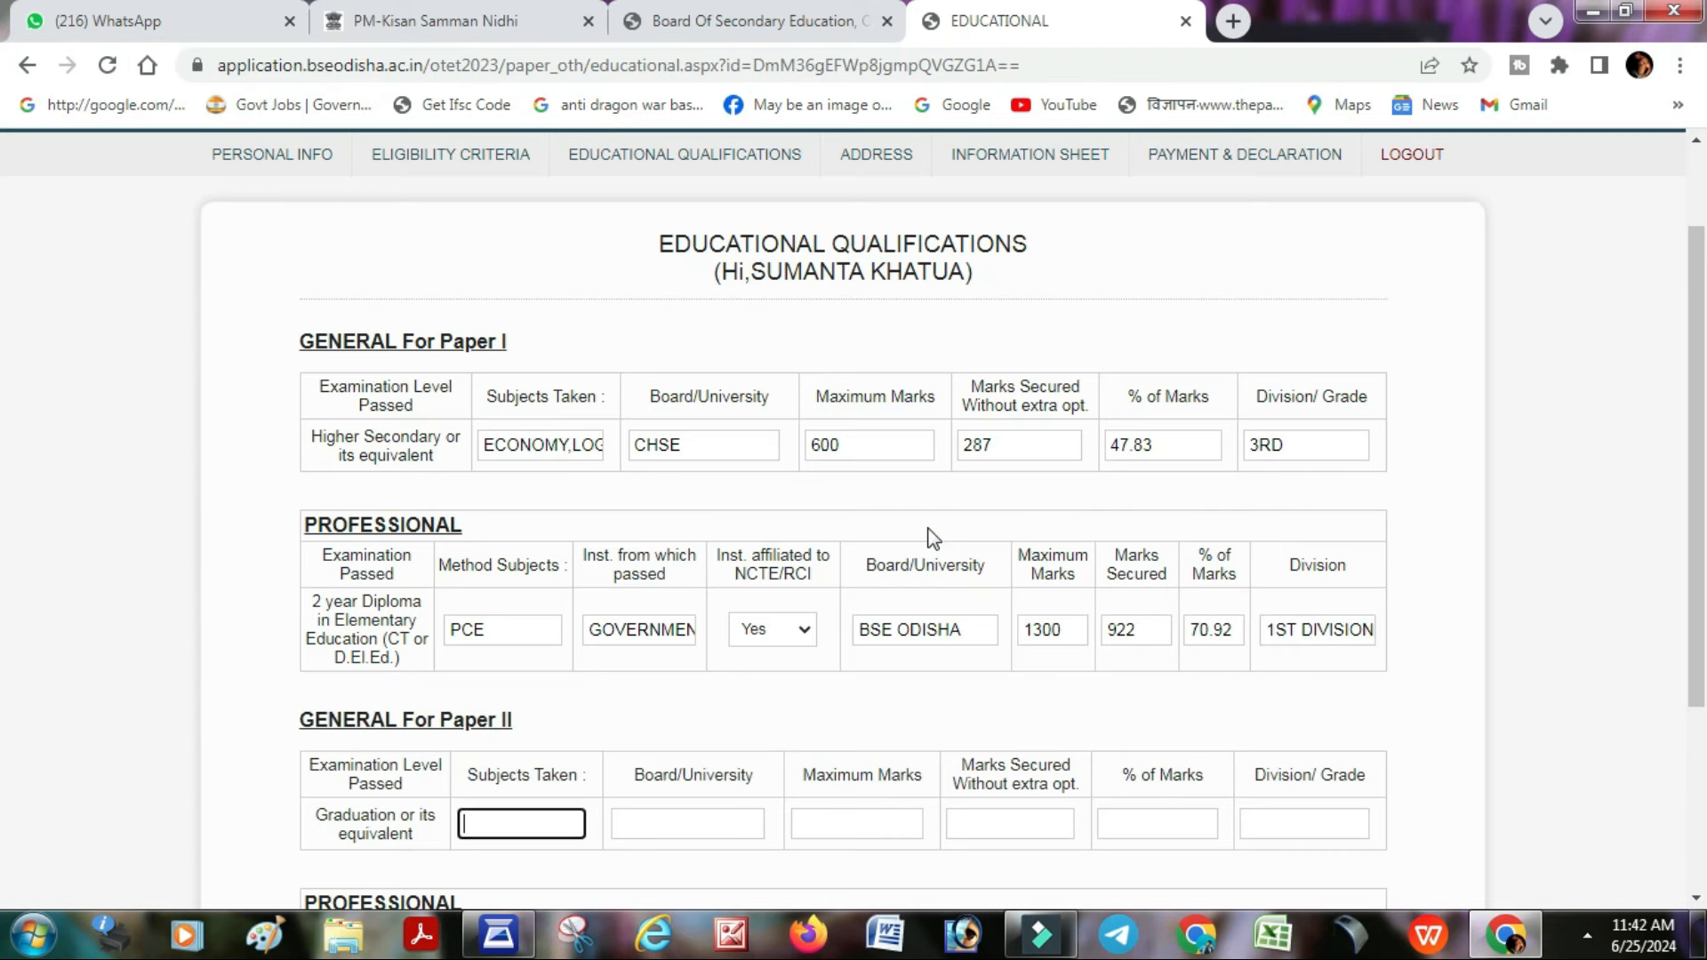
# - Fill Paper II graduation row: ODIA, FM UNIVERSITY, 990 of 2400, 3RD DIVISION
pyautogui.scroll(-3, 932, 538)
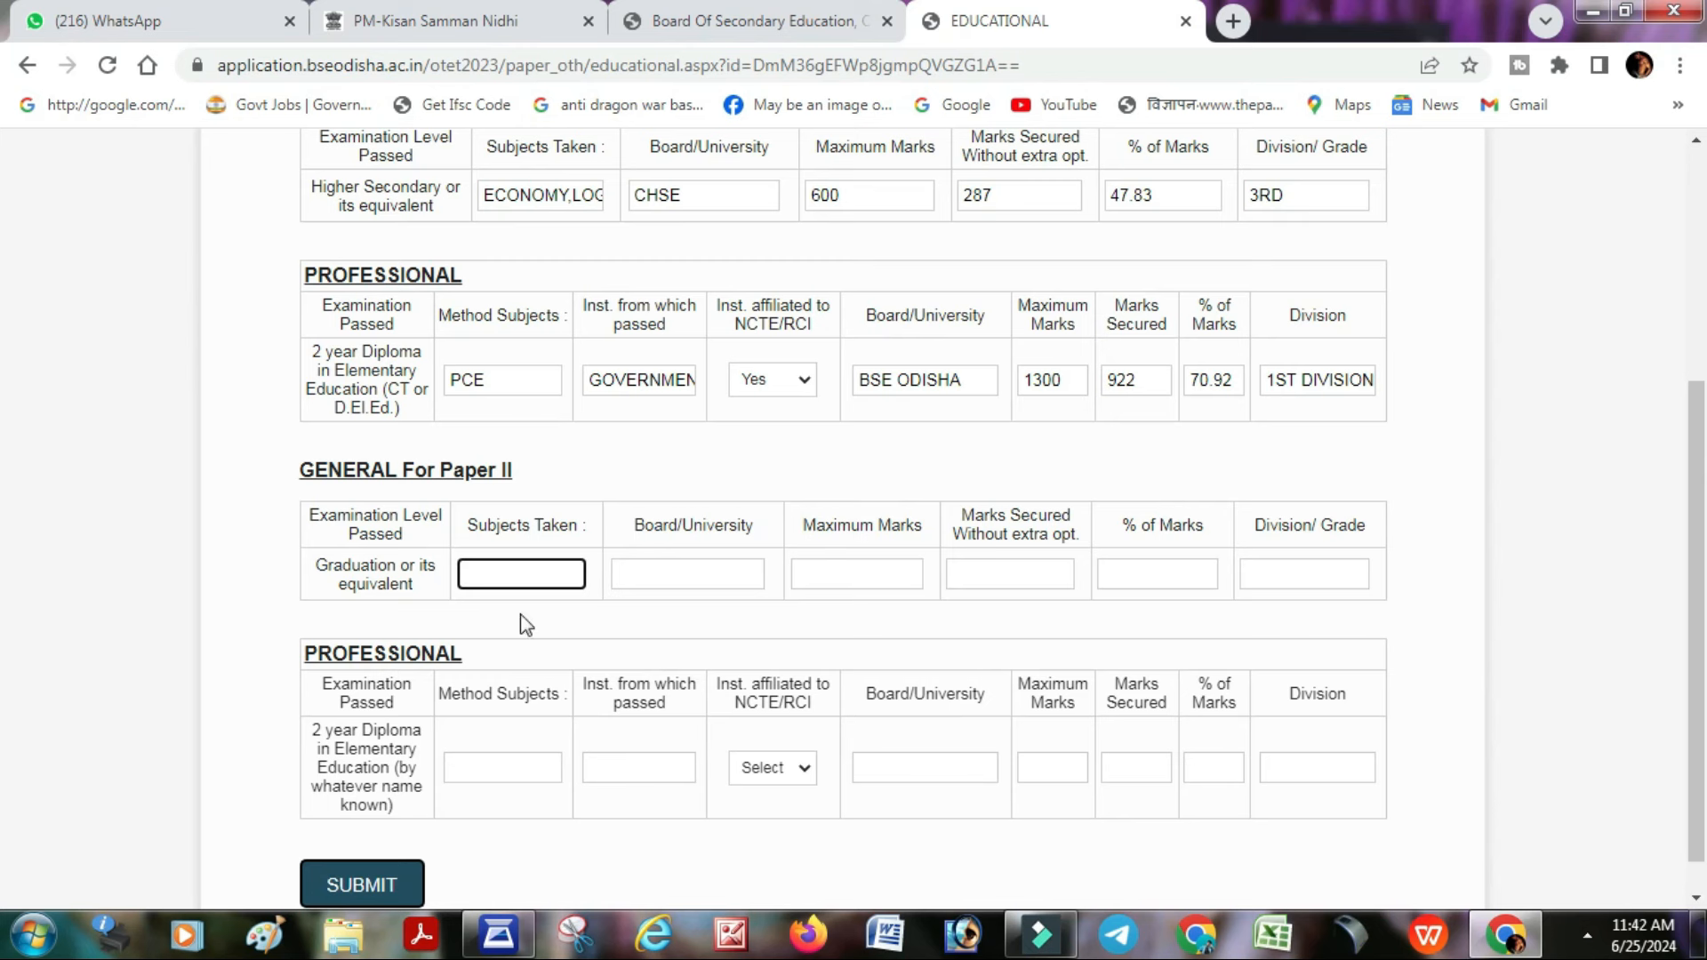
pyautogui.click(490, 582)
pyautogui.write('ODIA')
pyautogui.press('Tab')
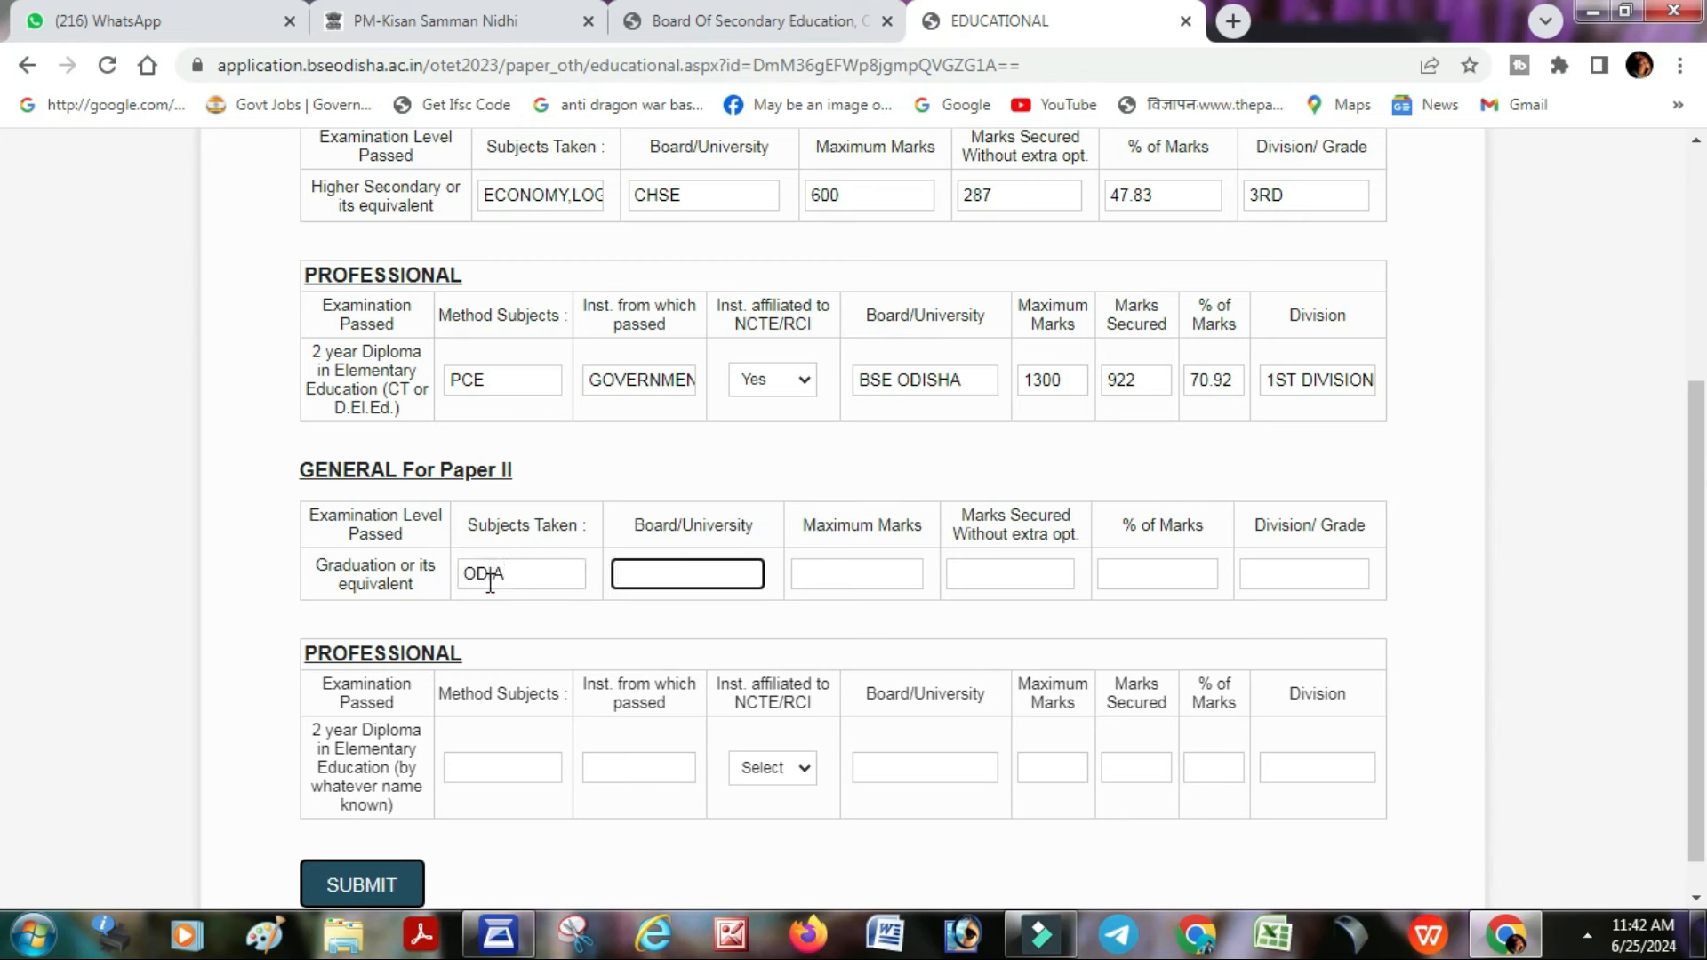
pyautogui.write('FM UNIVERSITY')
pyautogui.press('Tab')
pyautogui.write('2400')
pyautogui.press('Tab')
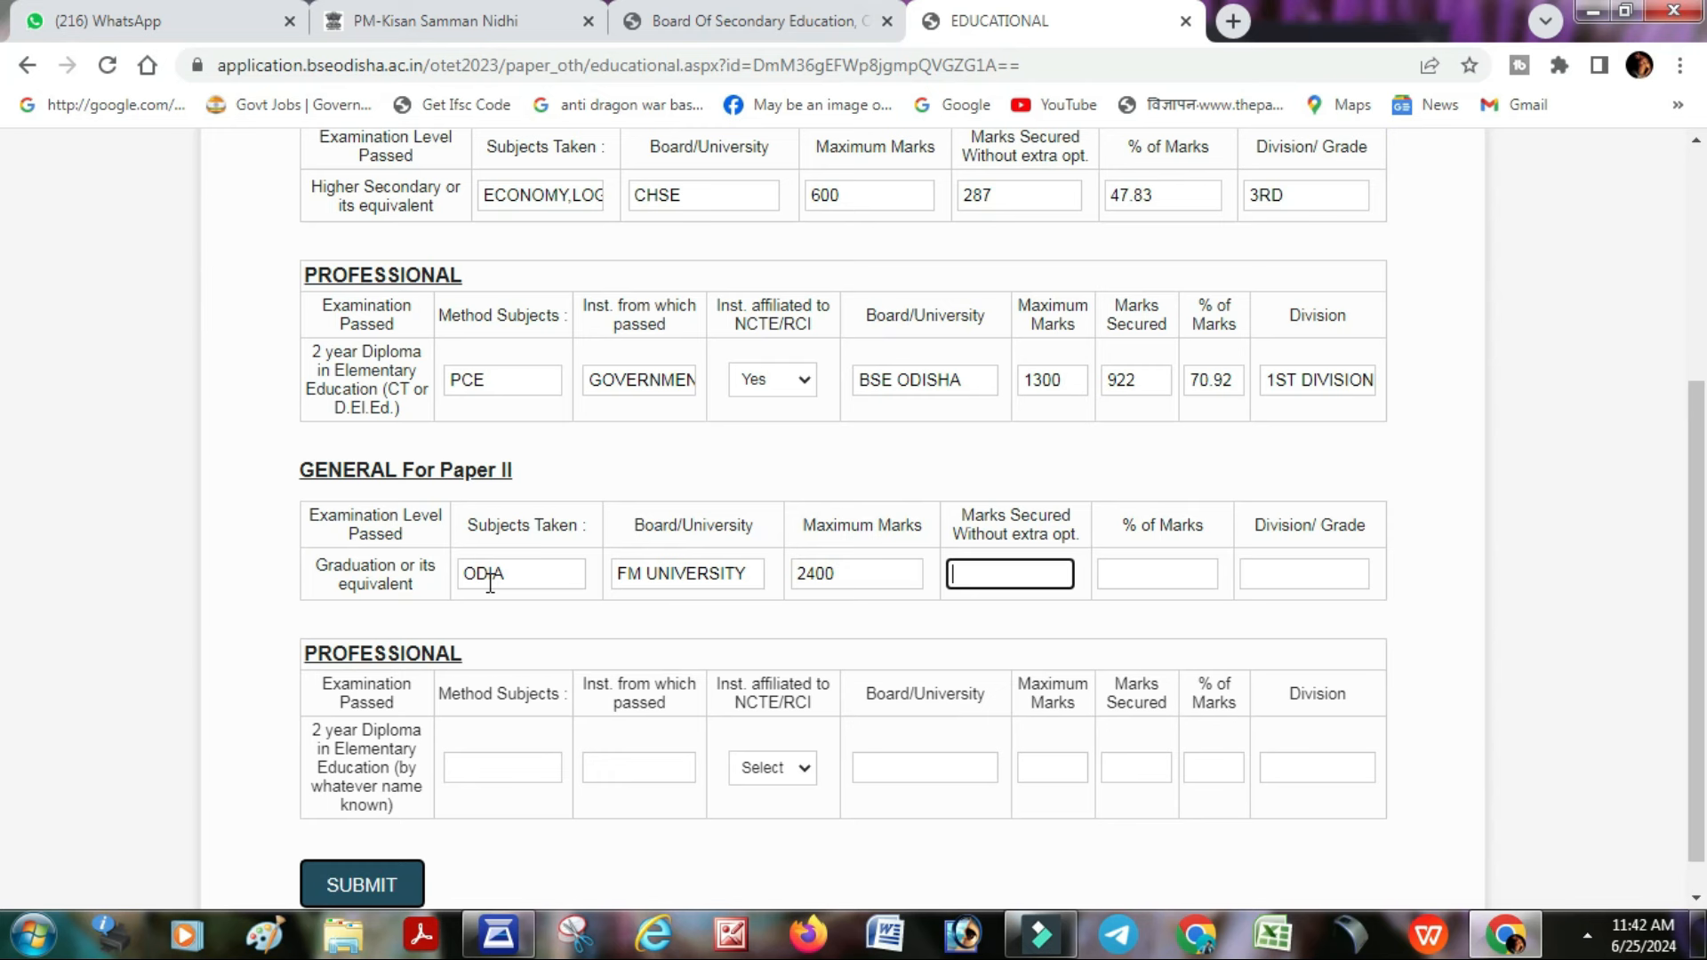
pyautogui.write('990')
pyautogui.press('Tab')
pyautogui.press('Tab')
pyautogui.write('3RD DIVISION')
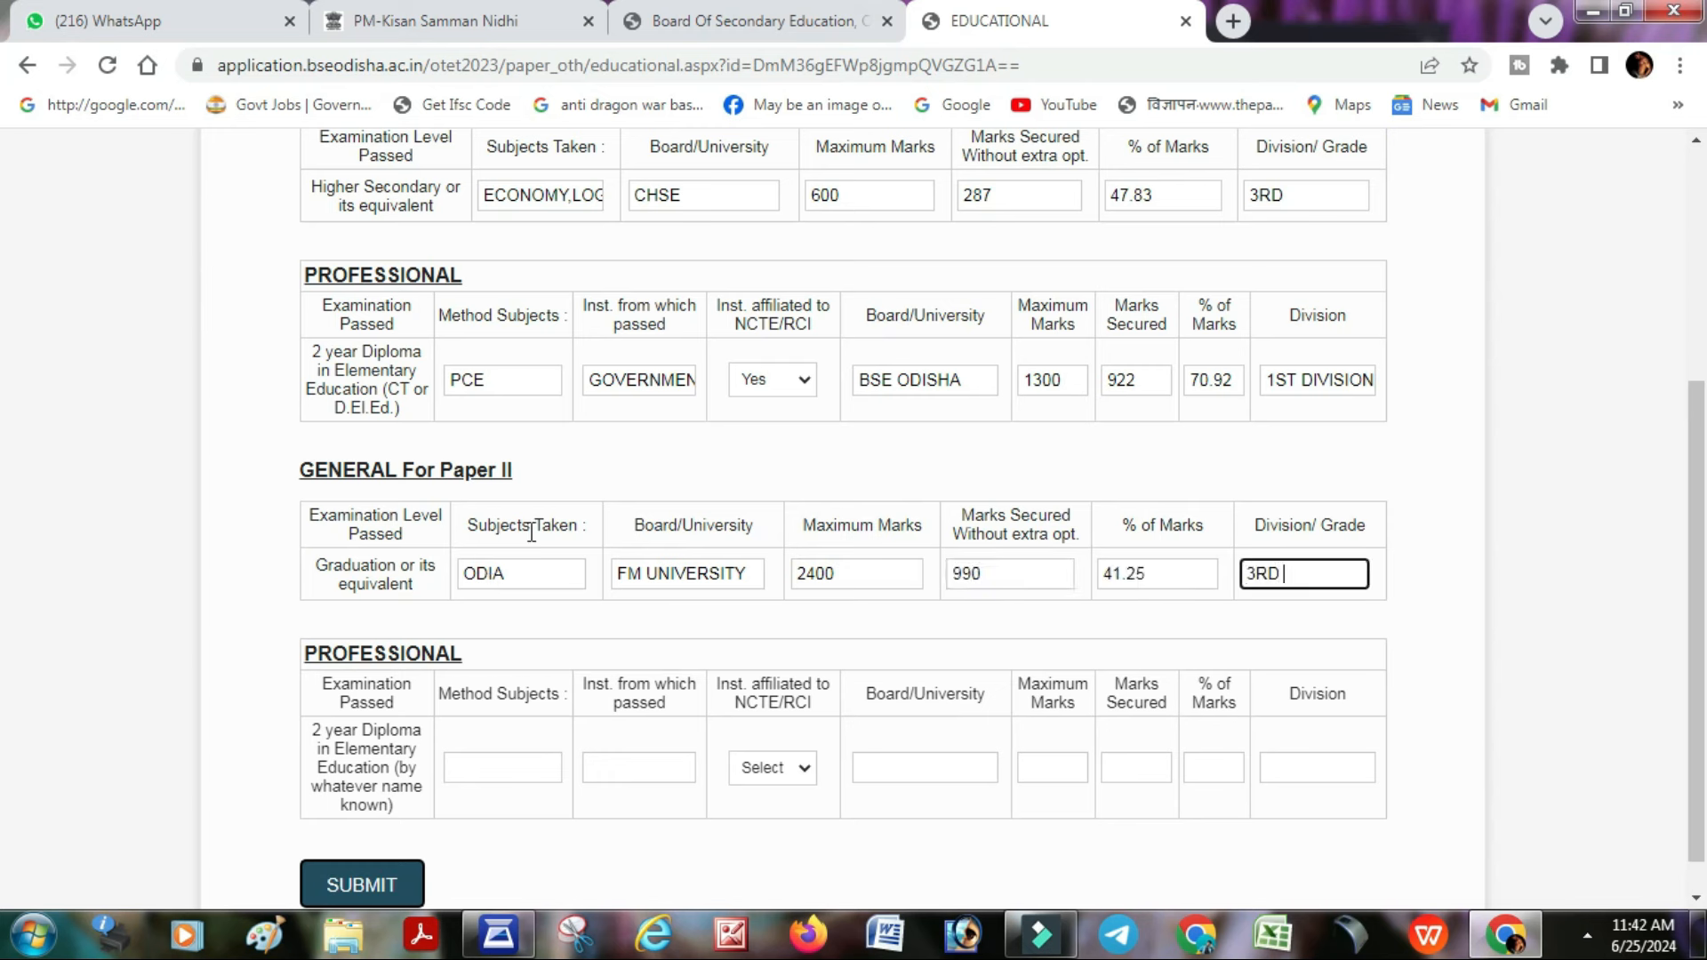
pyautogui.press('Tab')
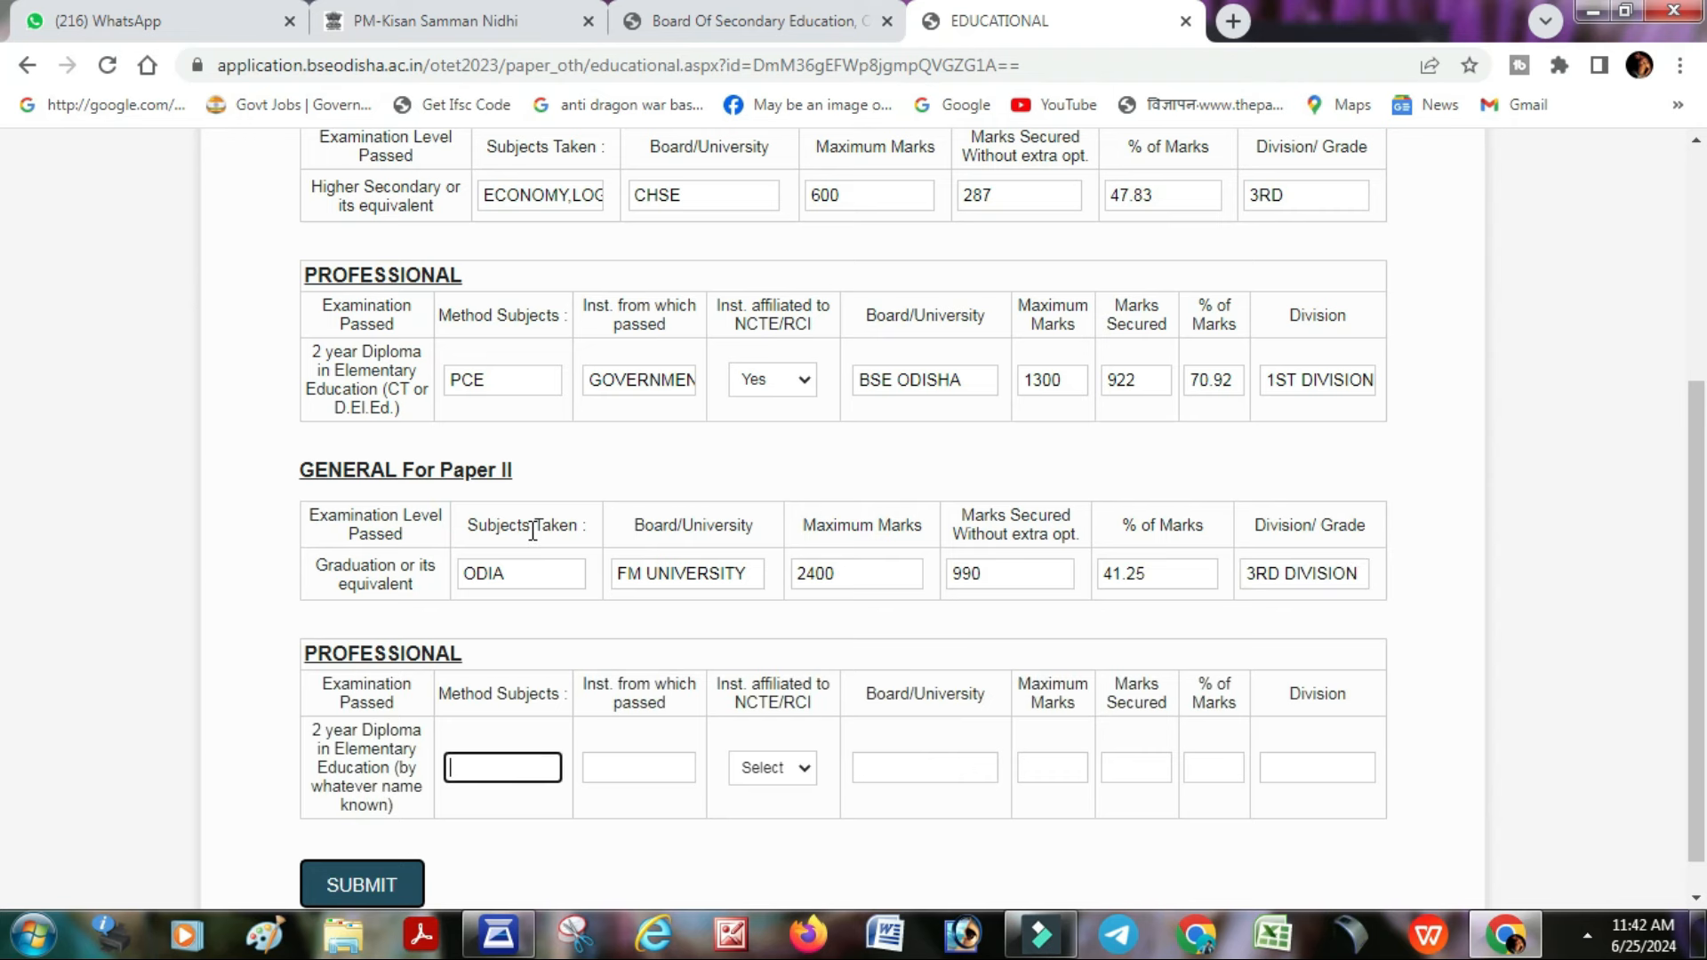
# - Enter Paper II diploma method subjects PCE, institute GOVERNMENT ETEI TUDUA, NCTE/RCI affiliated
pyautogui.scroll(-1, 532, 530)
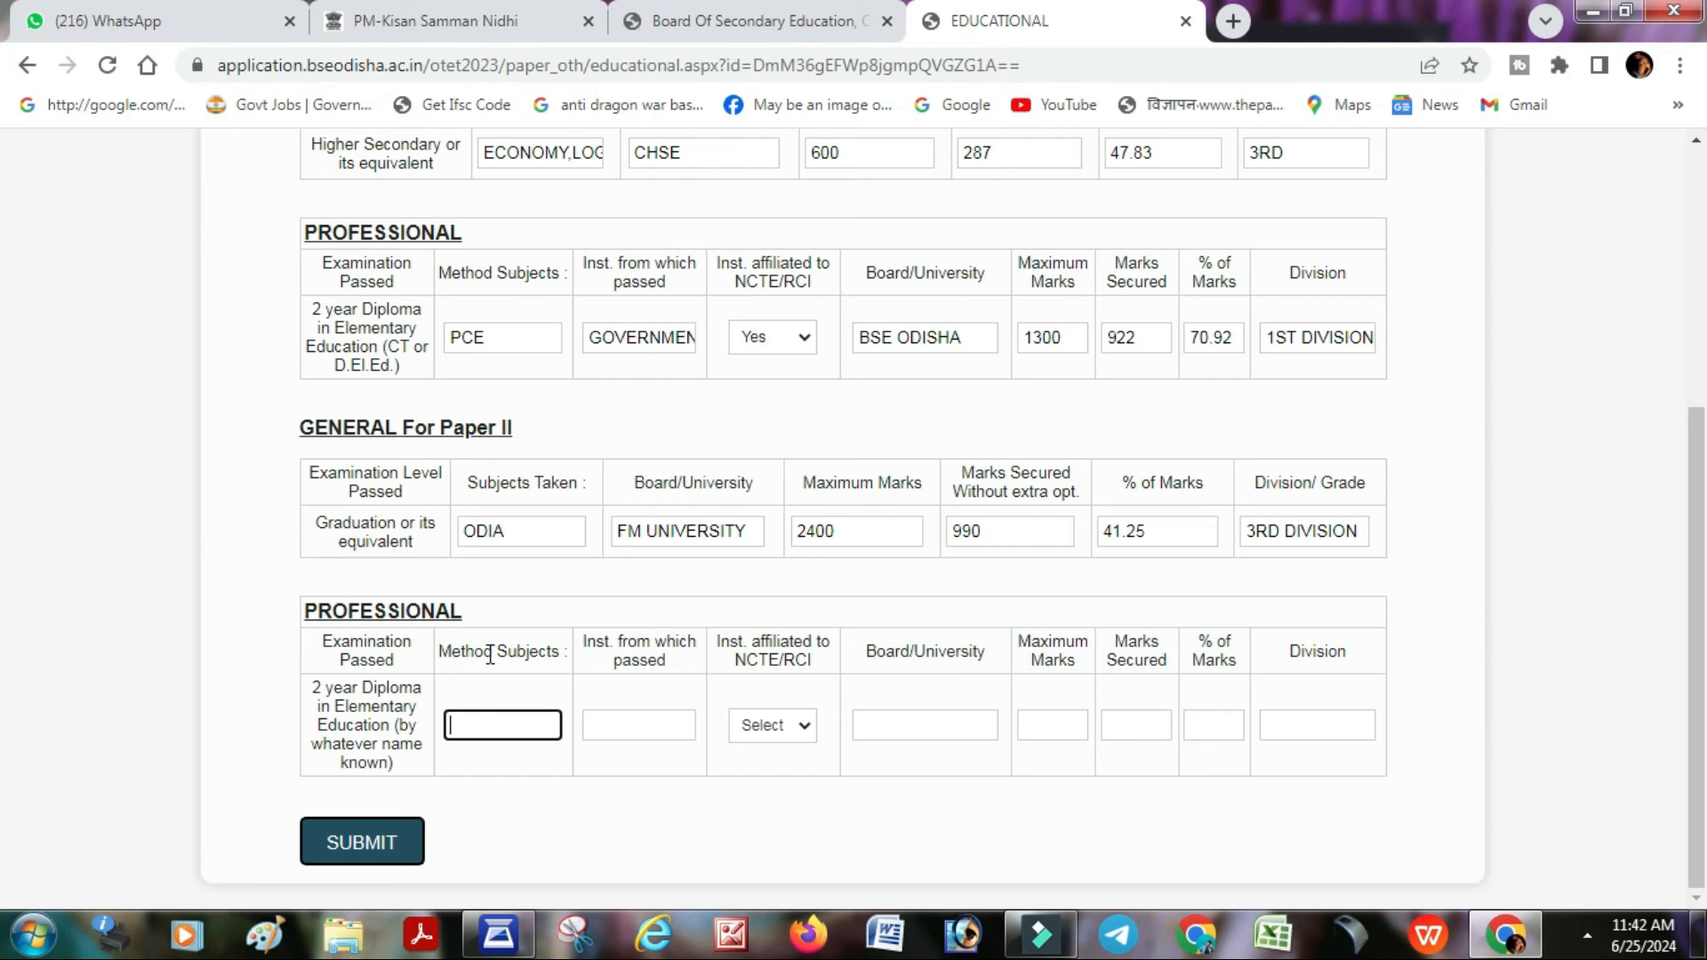
pyautogui.write('PCE')
pyautogui.press('Tab')
pyautogui.write('GOVERNMENT')
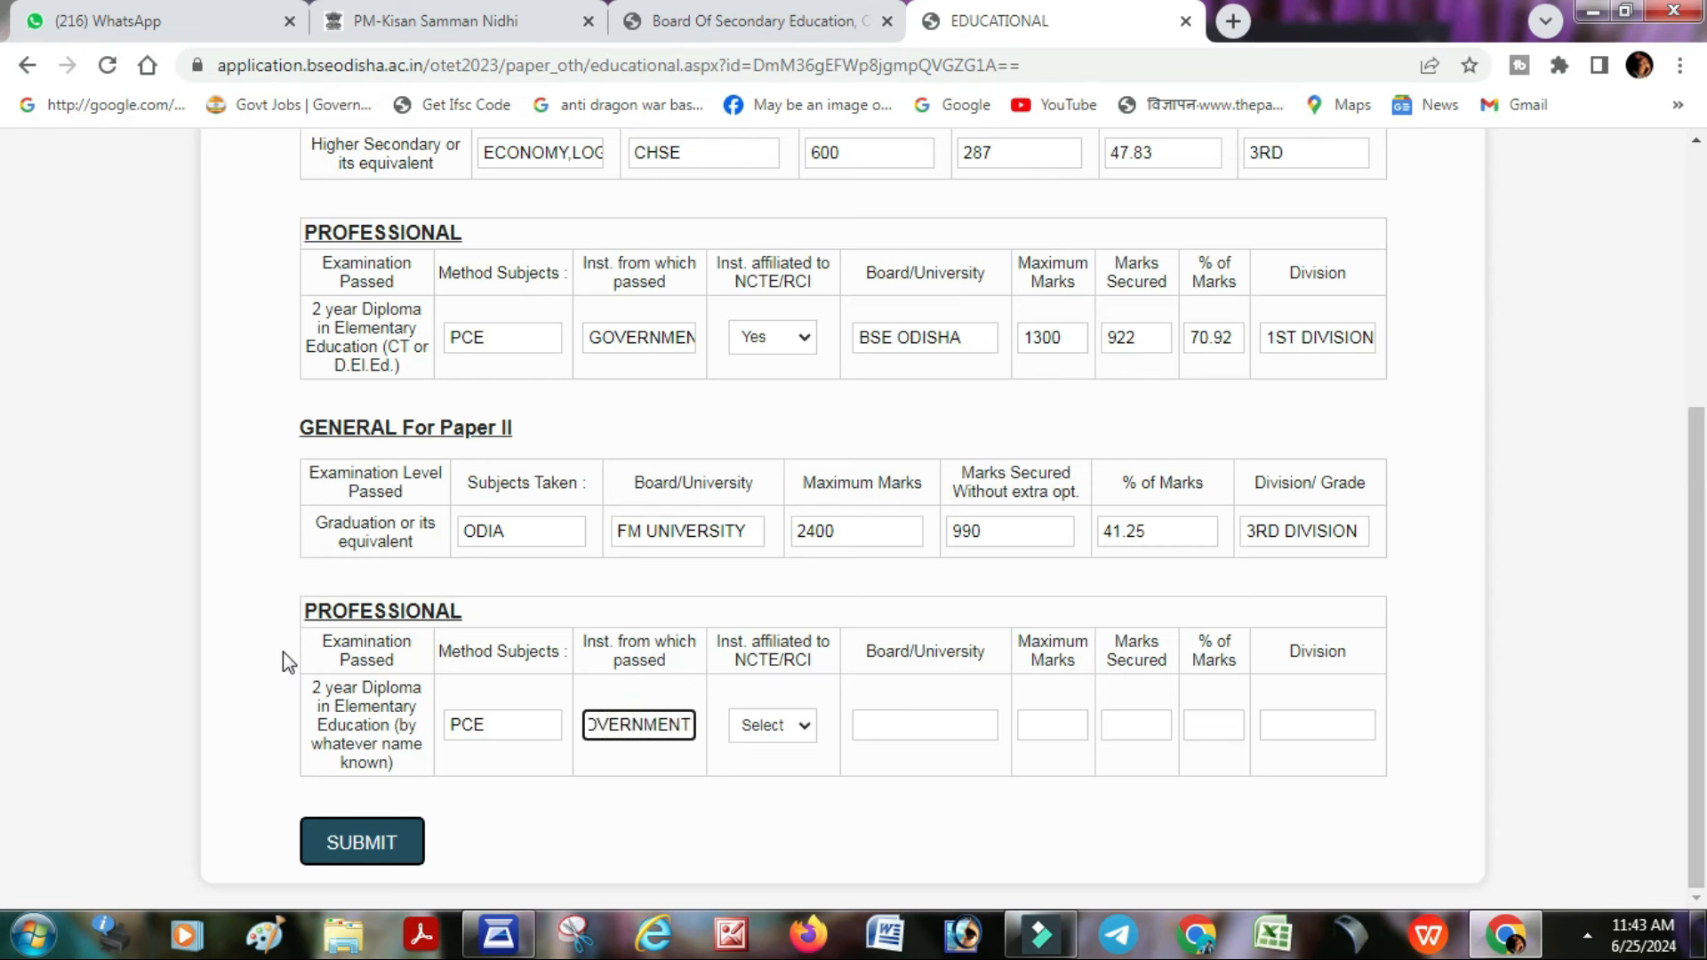
pyautogui.write(' ETEI T')
pyautogui.write('UDUA')
pyautogui.press('Tab')
pyautogui.press('y')
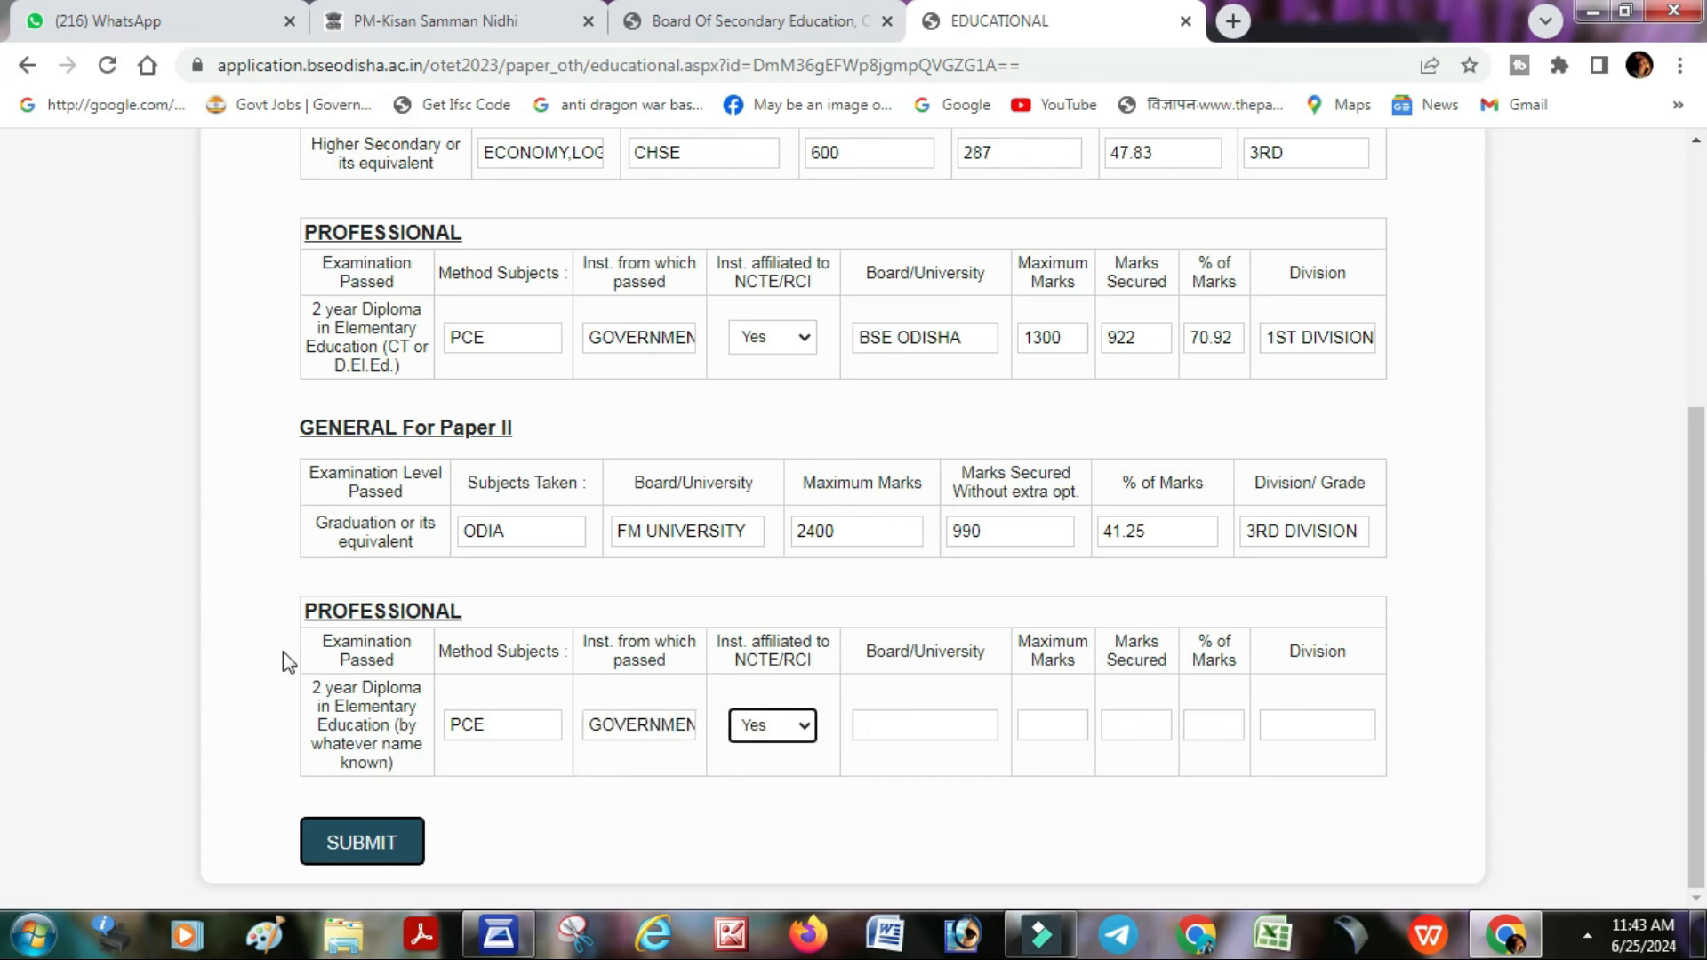
# - Enter the diploma board BSE ODISHA with 922 of 1300 marks
pyautogui.click(866, 736)
pyautogui.write('BSE ODISHA')
pyautogui.press('Tab')
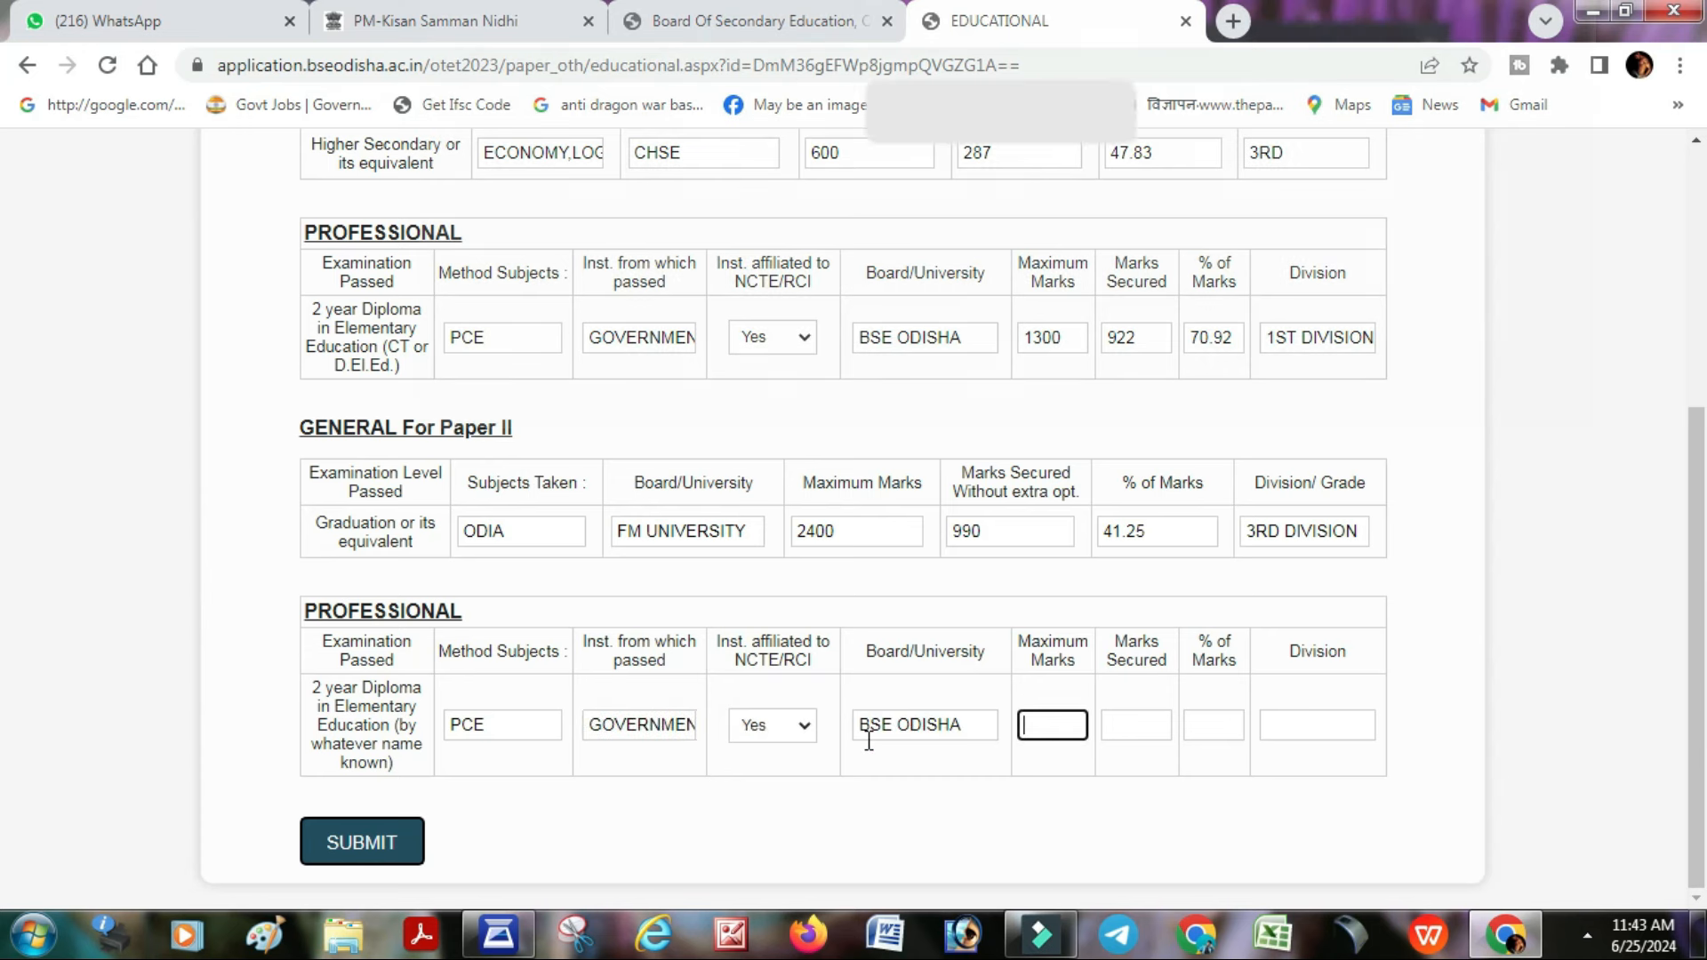
pyautogui.write('600')
pyautogui.press('BackSpace')
pyautogui.press('BackSpace')
pyautogui.press('BackSpace')
pyautogui.write('1300')
pyautogui.press('Tab')
pyautogui.write('922')
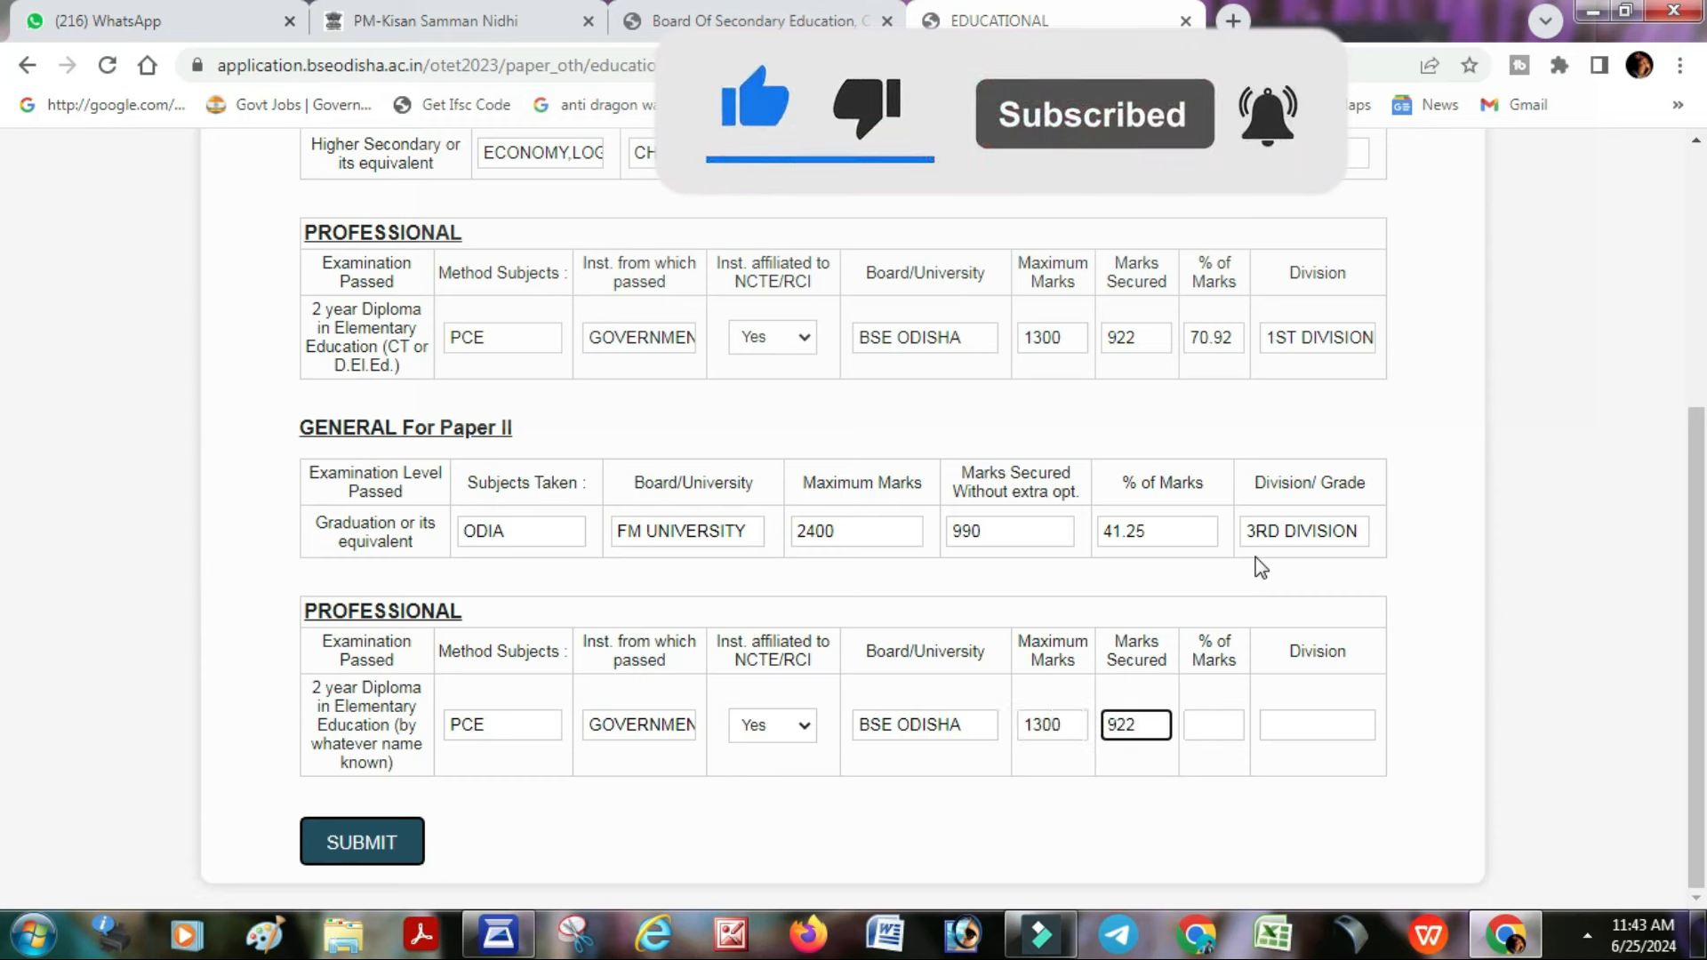
# - Set the diploma division to 1ST DIVISION and submit the qualifications form
pyautogui.click(1215, 723)
pyautogui.click(1344, 722)
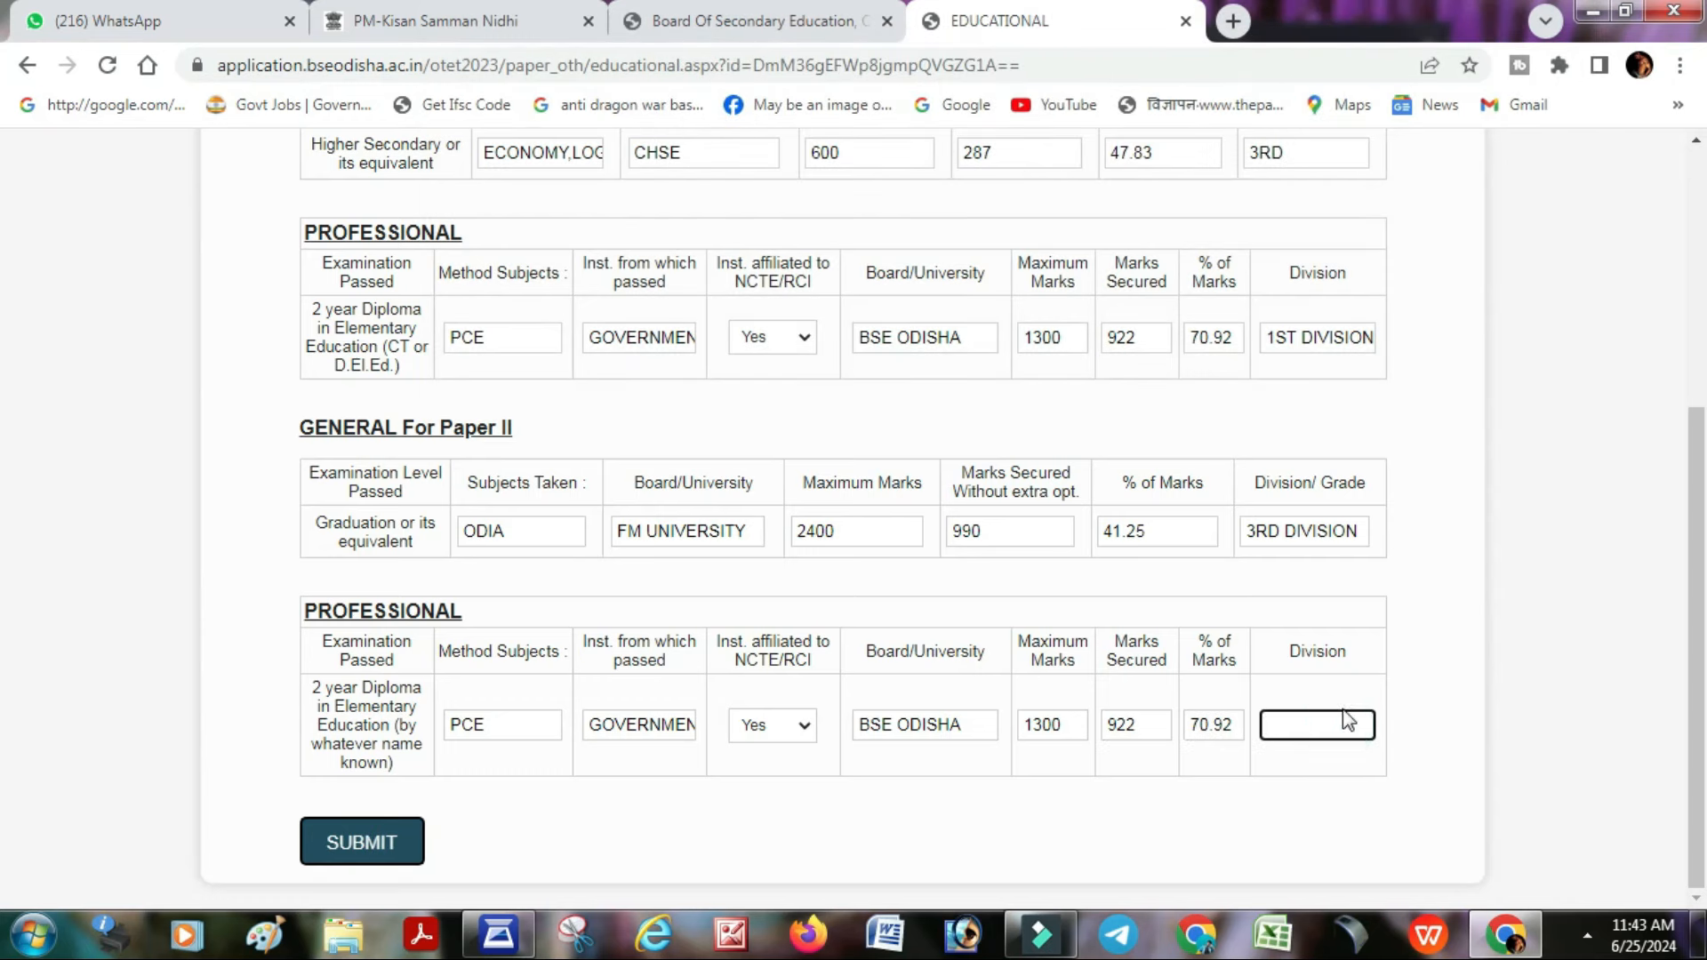
pyautogui.write('1ST DIVISION')
pyautogui.click(587, 813)
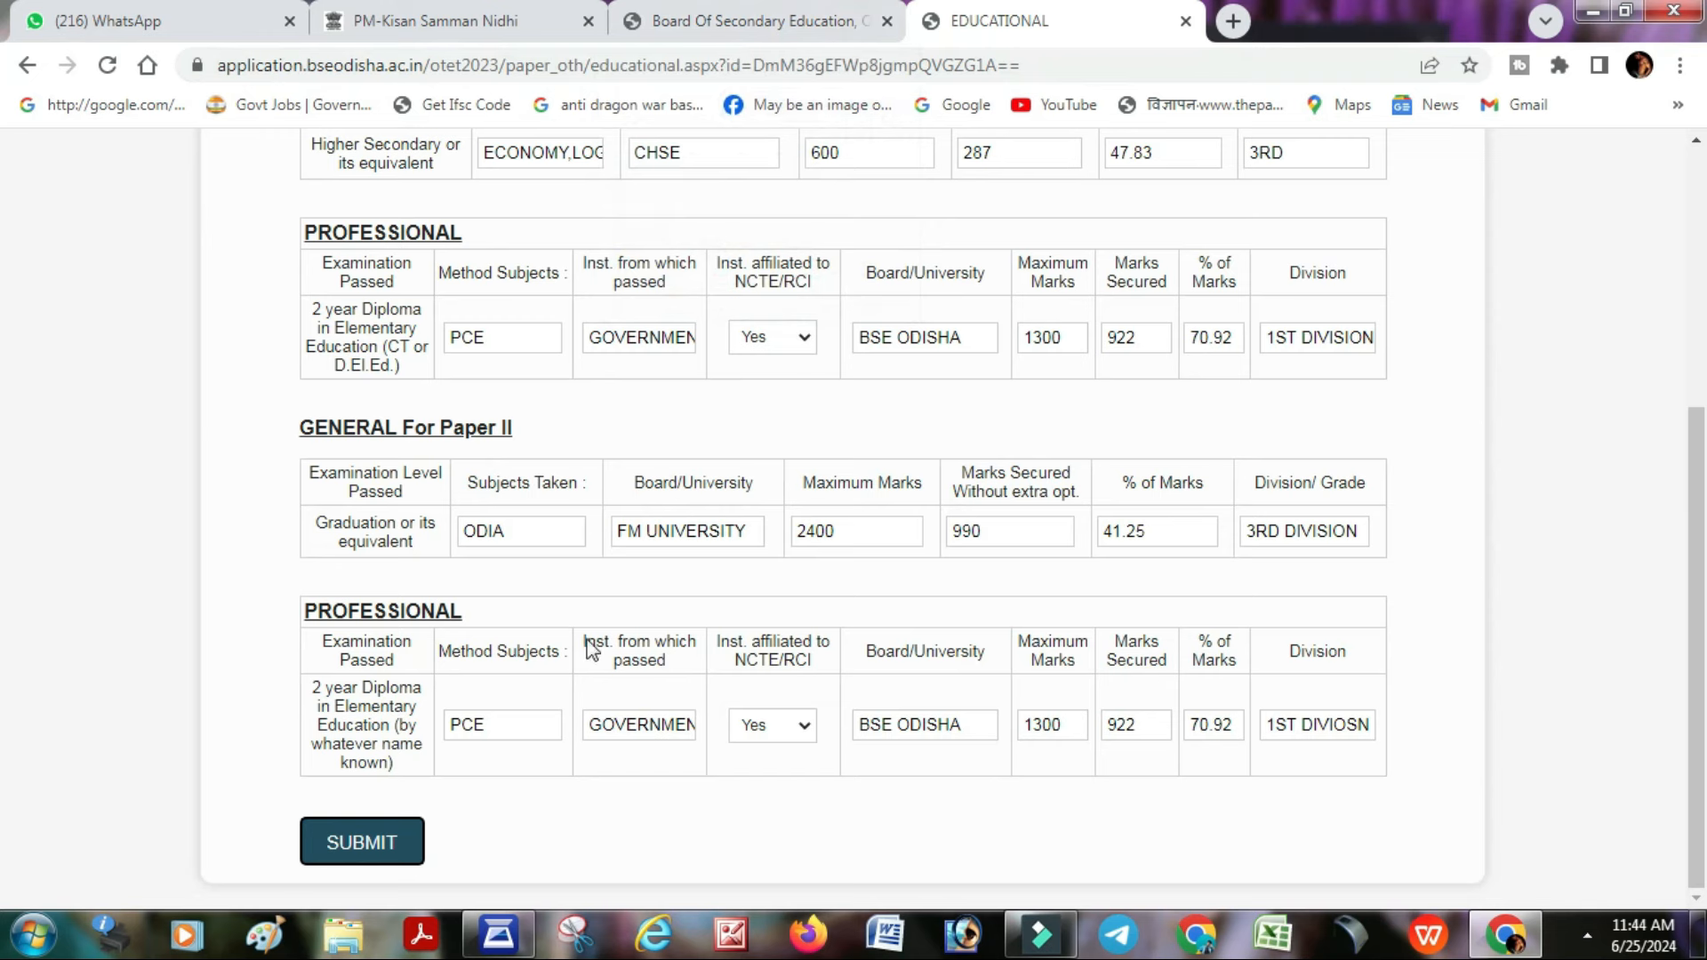
pyautogui.click(380, 833)
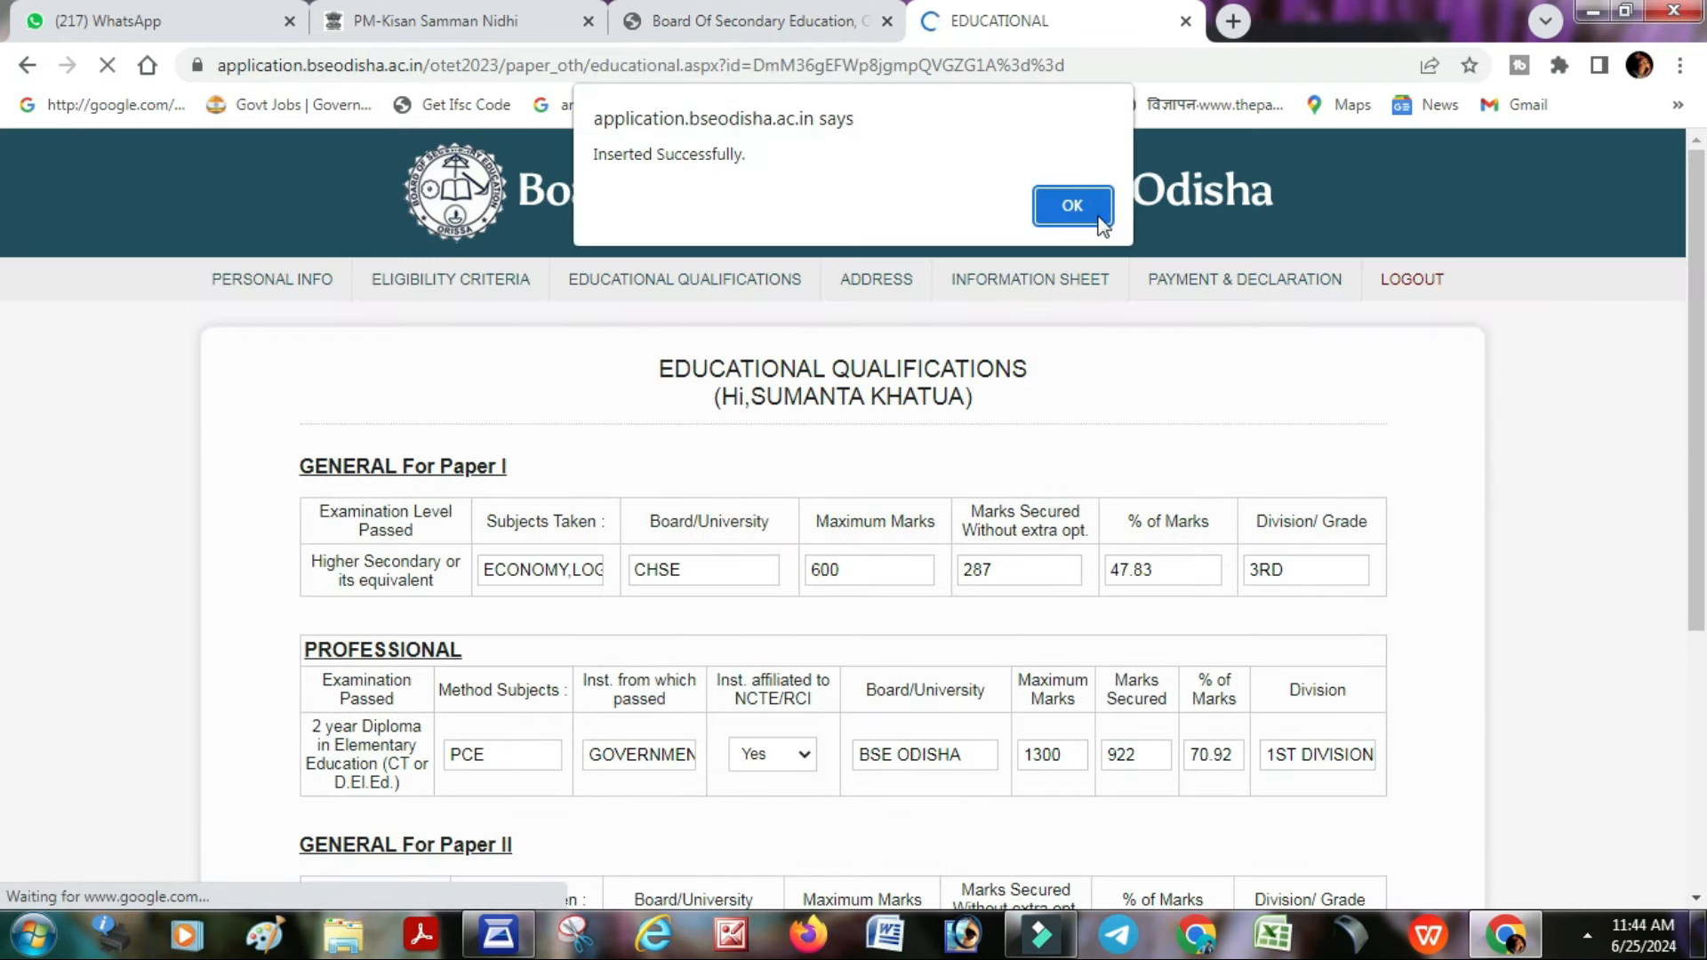
# - Set the permanent address to area type BLOCK, district BALASORE, block BALASORE
pyautogui.click(1099, 217)
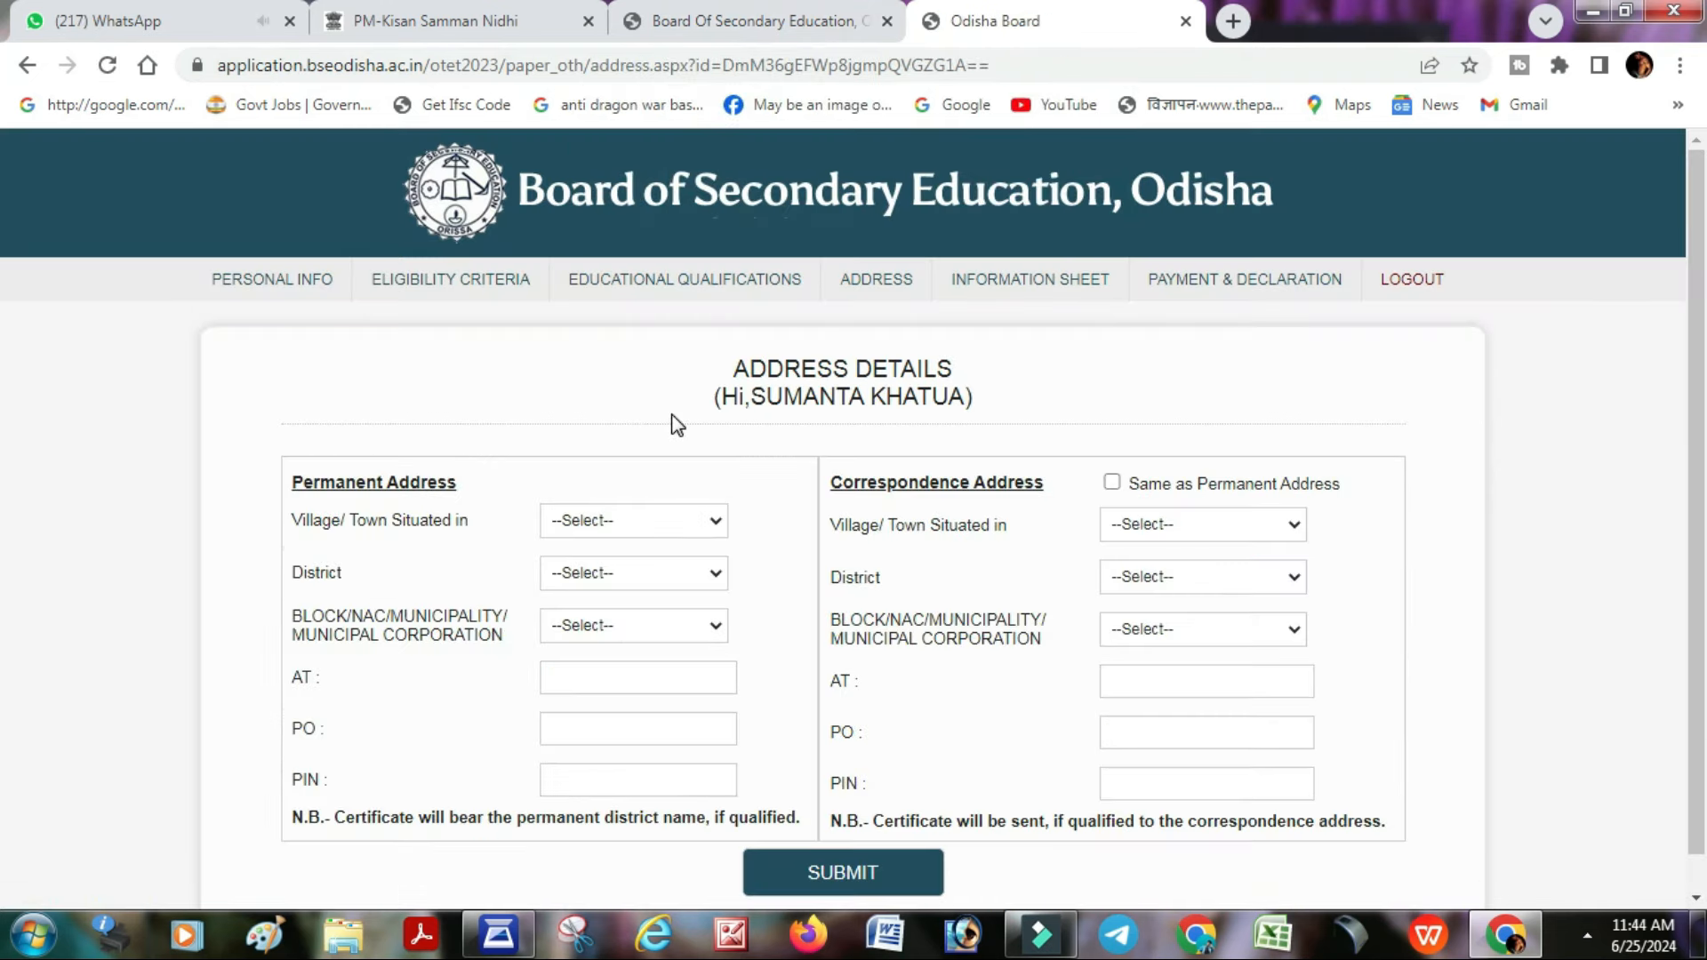
pyautogui.click(634, 520)
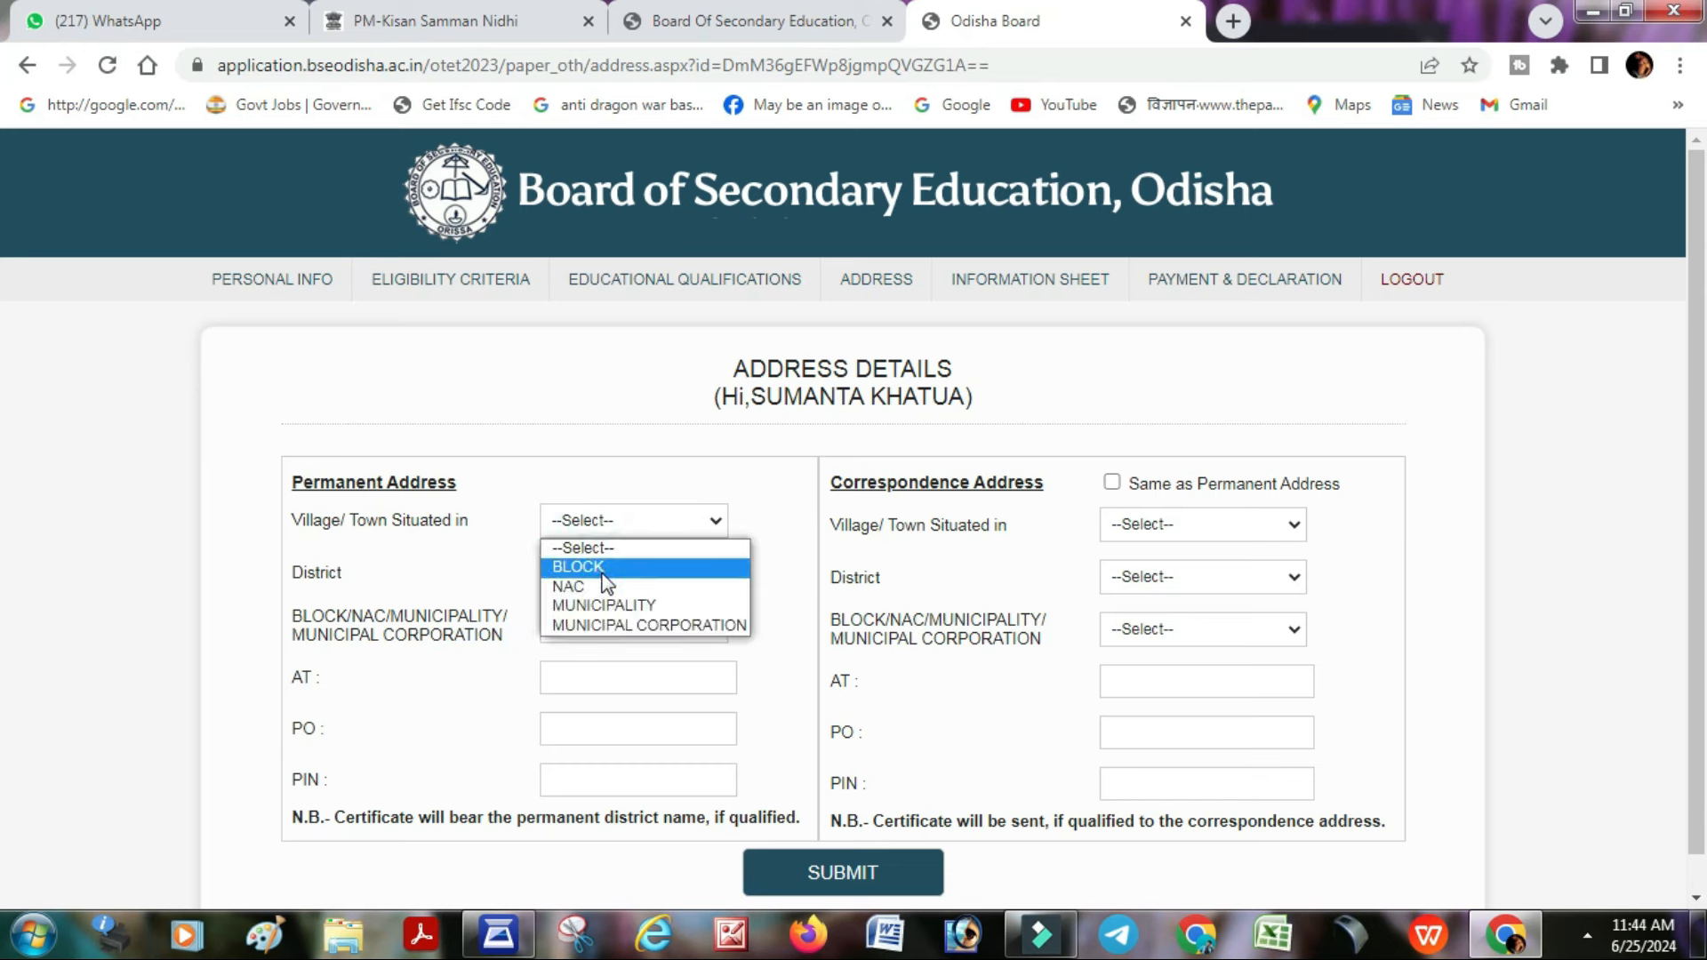
pyautogui.click(623, 560)
pyautogui.click(633, 573)
pyautogui.scroll(-1, 627, 217)
pyautogui.click(592, 198)
pyautogui.click(633, 625)
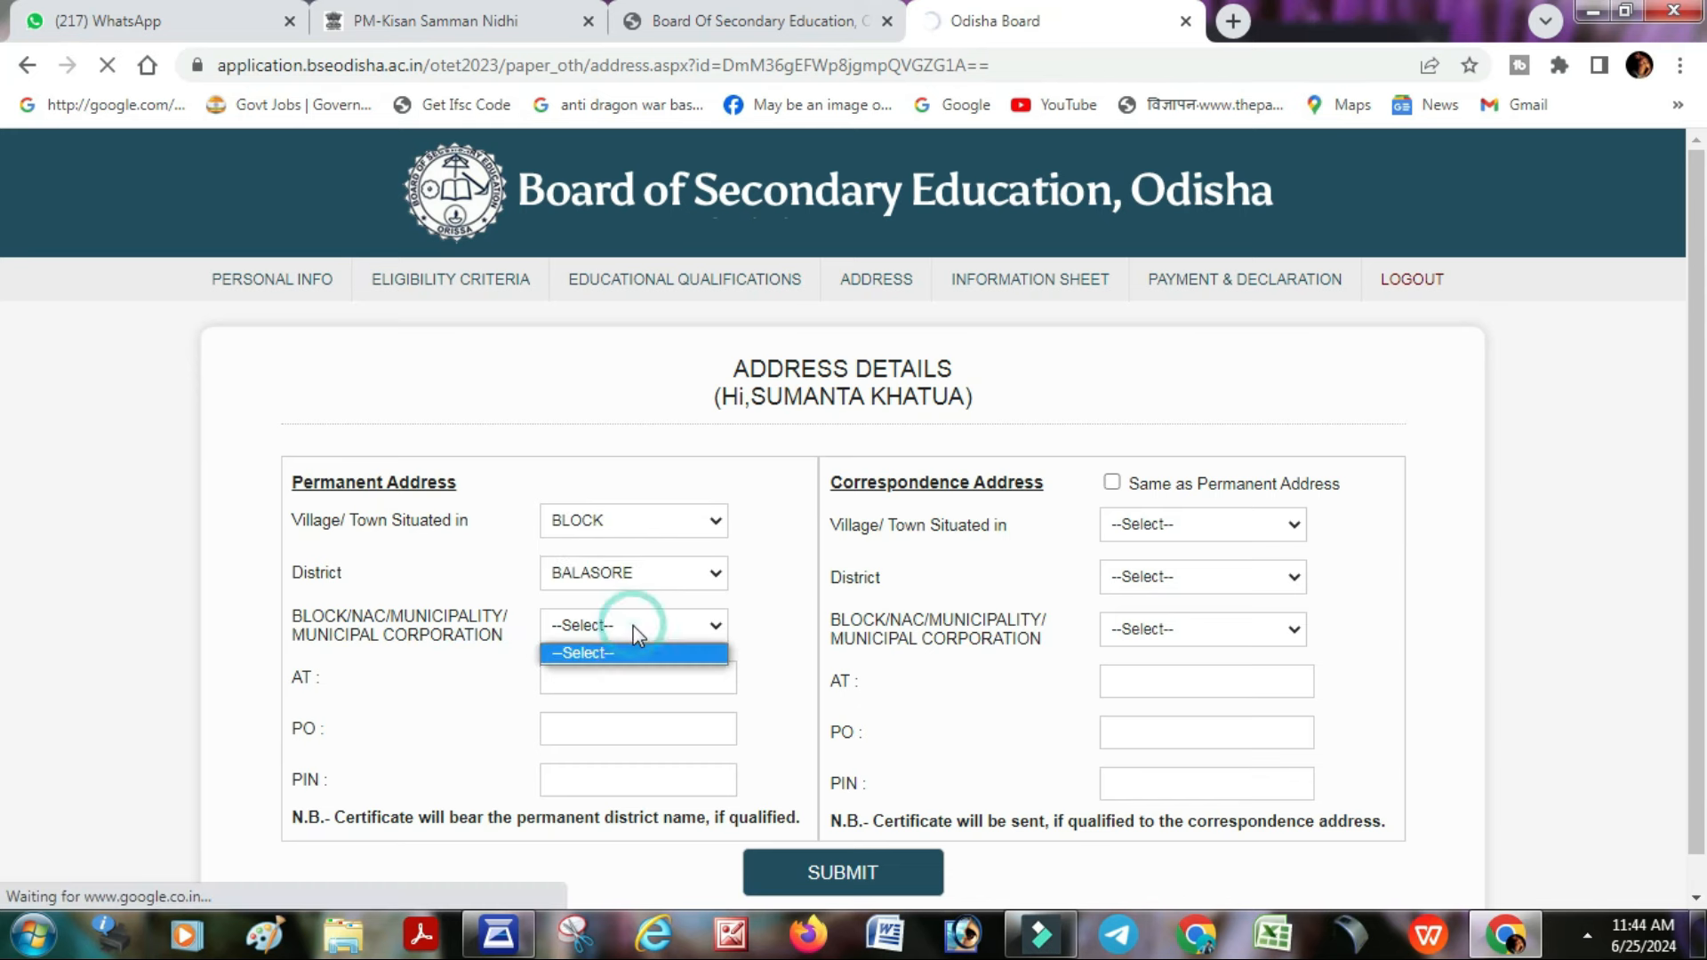
pyautogui.click(614, 668)
pyautogui.click(613, 676)
pyautogui.press('Tab')
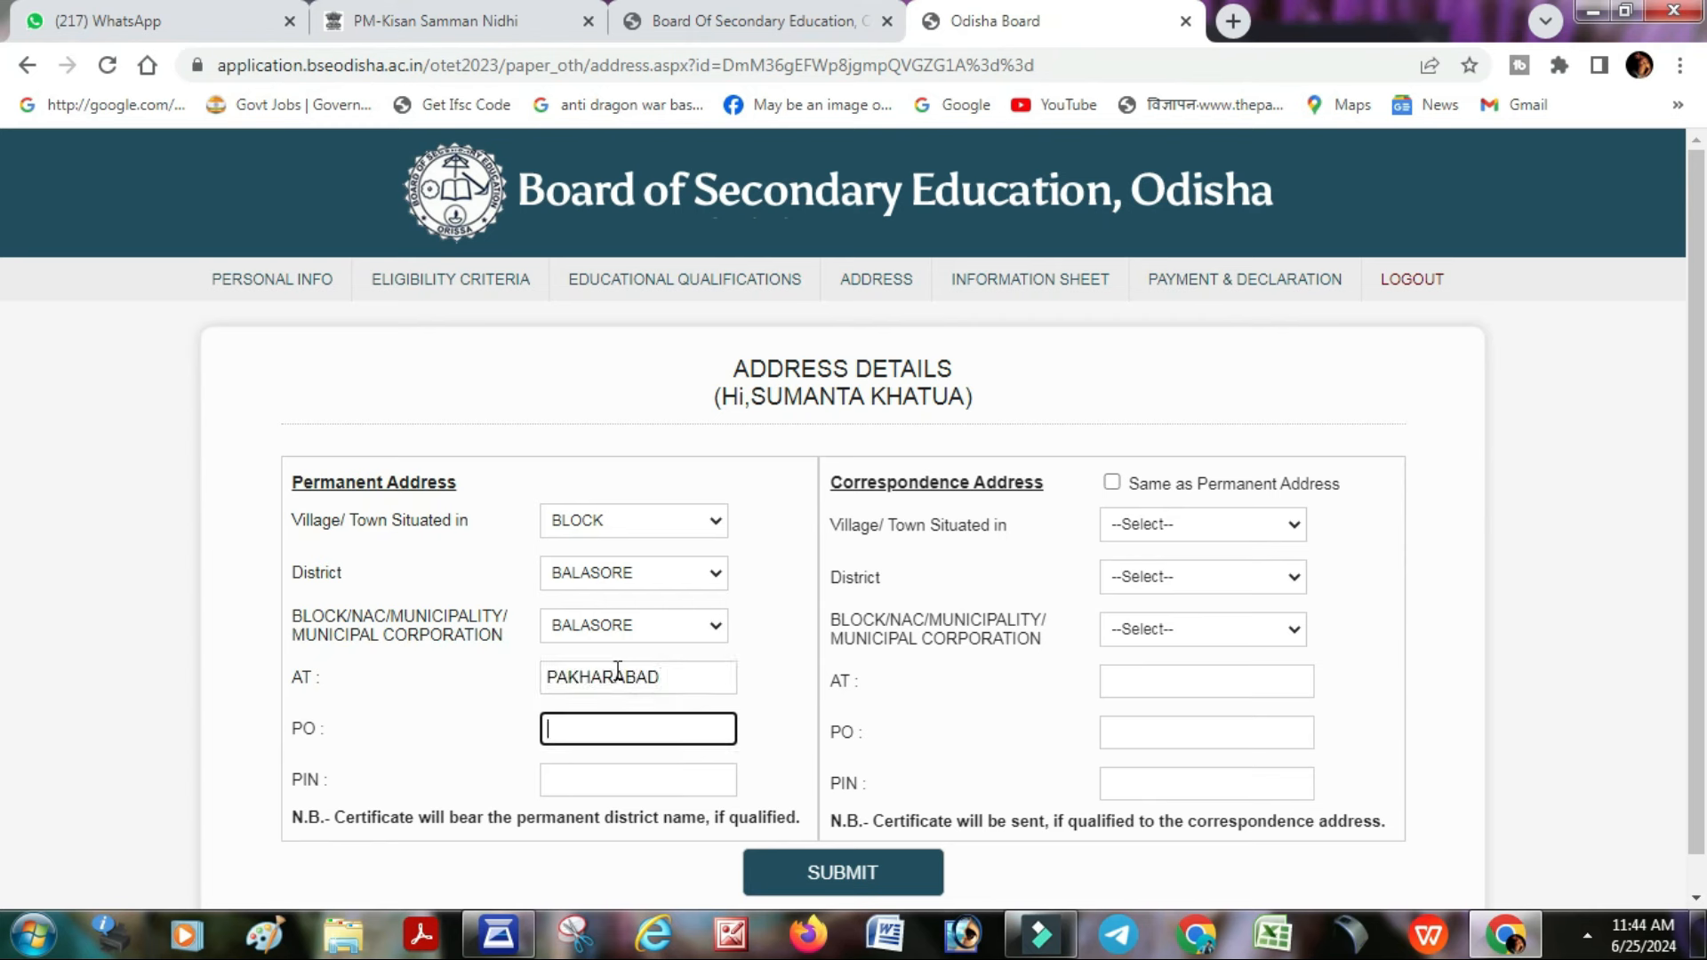
pyautogui.press('Tab')
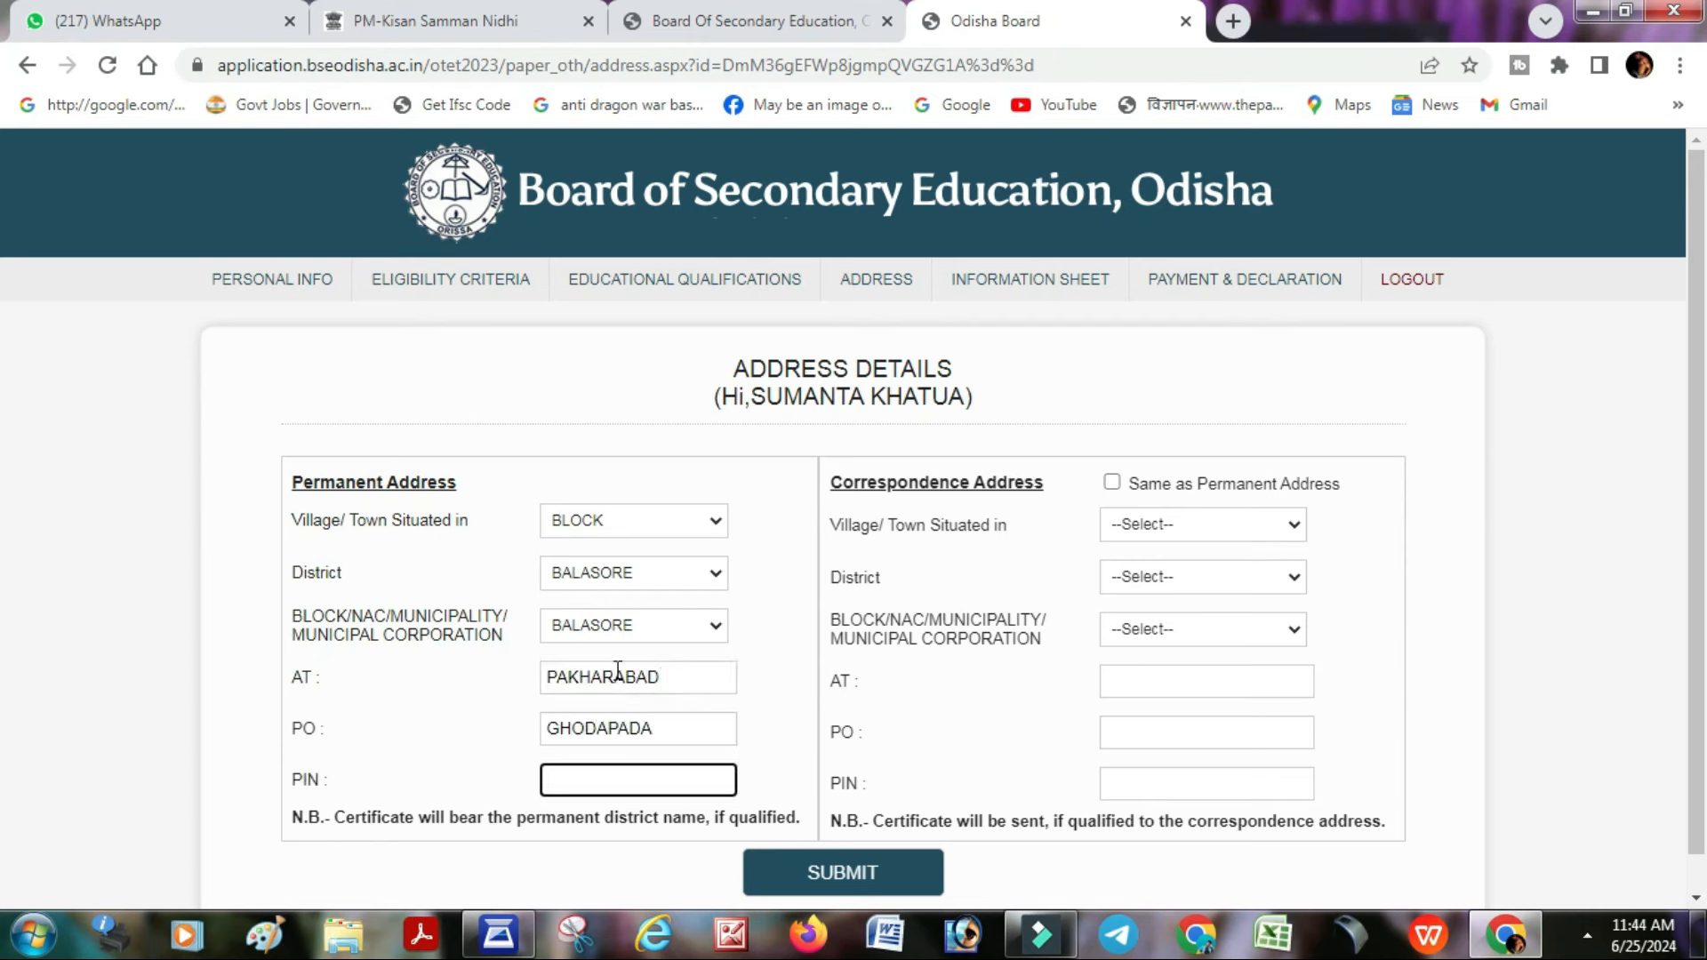
pyautogui.write('756003')
pyautogui.press('Tab')
pyautogui.press('space')
# - Submit the address details and dismiss the saved notice
pyautogui.scroll(-1, 800, 622)
pyautogui.click(842, 823)
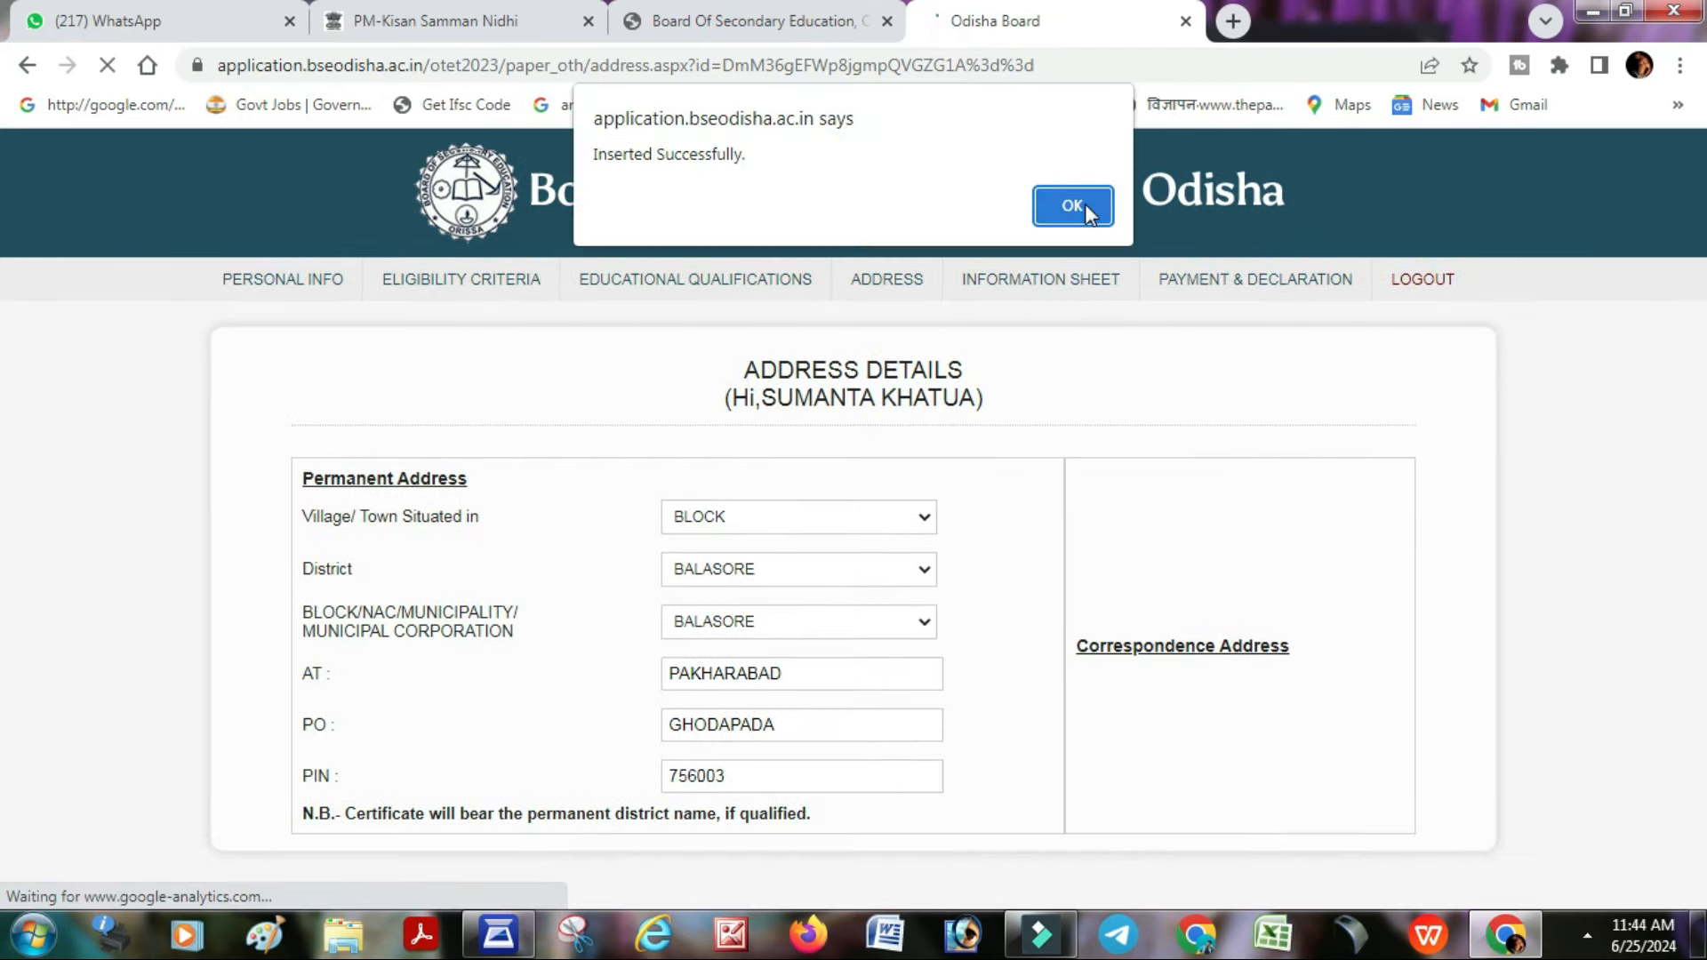
pyautogui.press('Return')
pyautogui.scroll(-1, 782, 397)
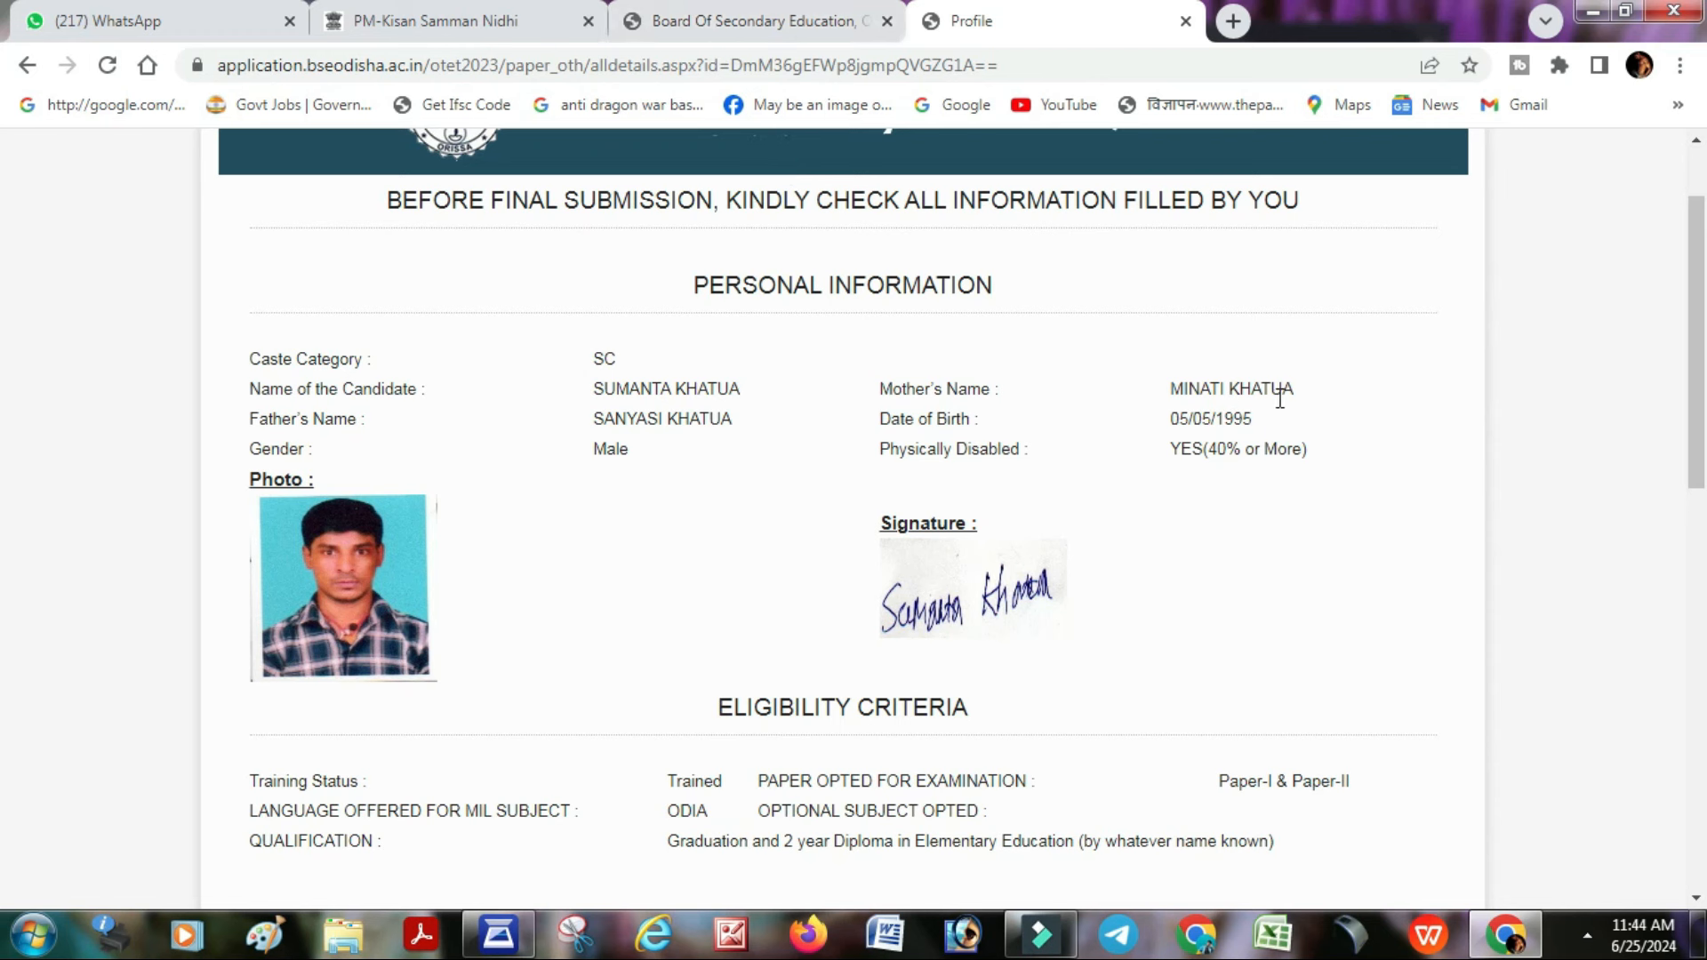
# - Scroll through the All Details review page checking qualifications and addresses
pyautogui.scroll(-3, 1224, 467)
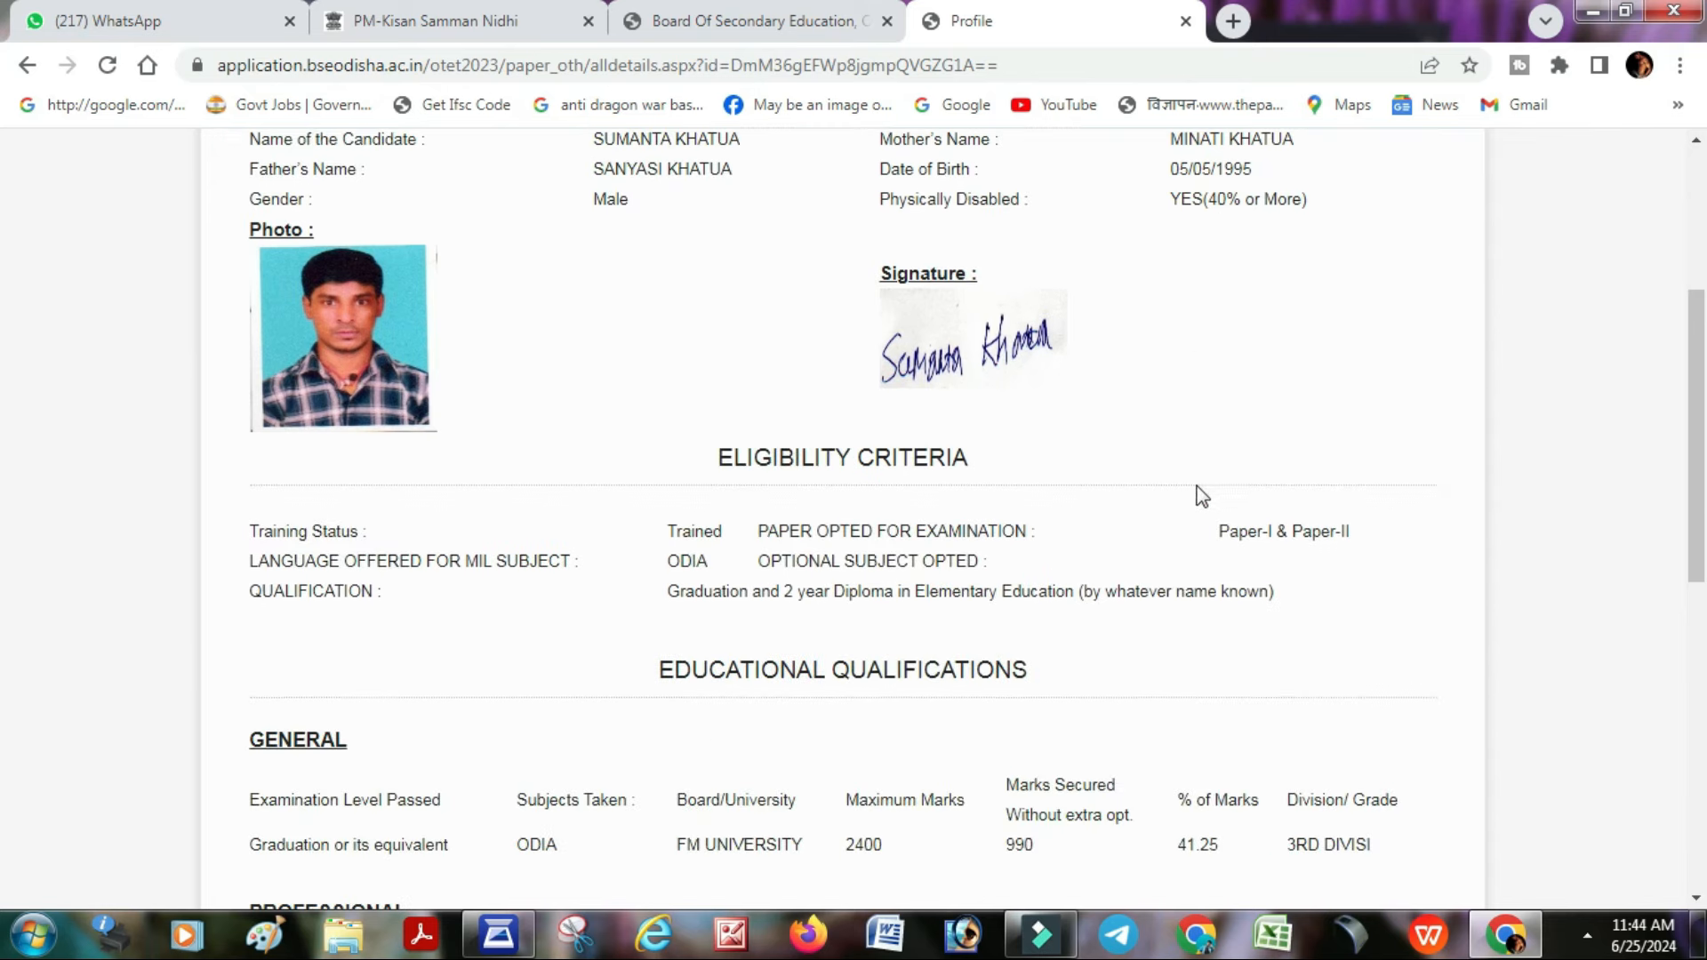
pyautogui.scroll(-2, 797, 418)
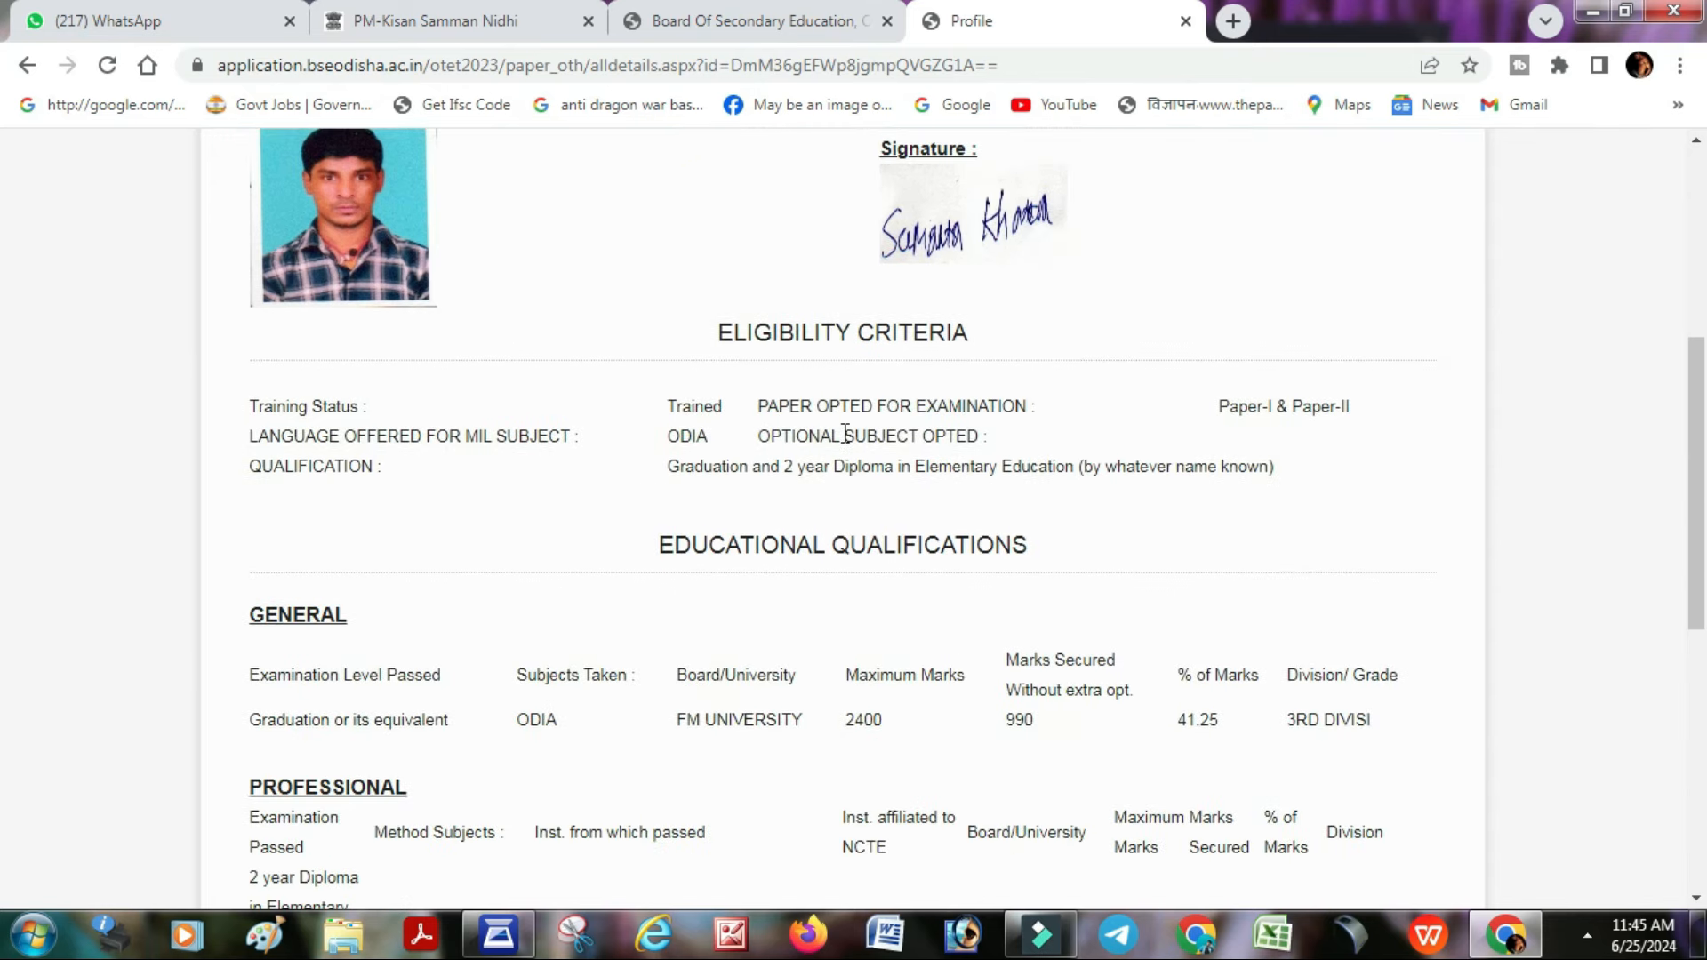
pyautogui.scroll(-3, 1347, 442)
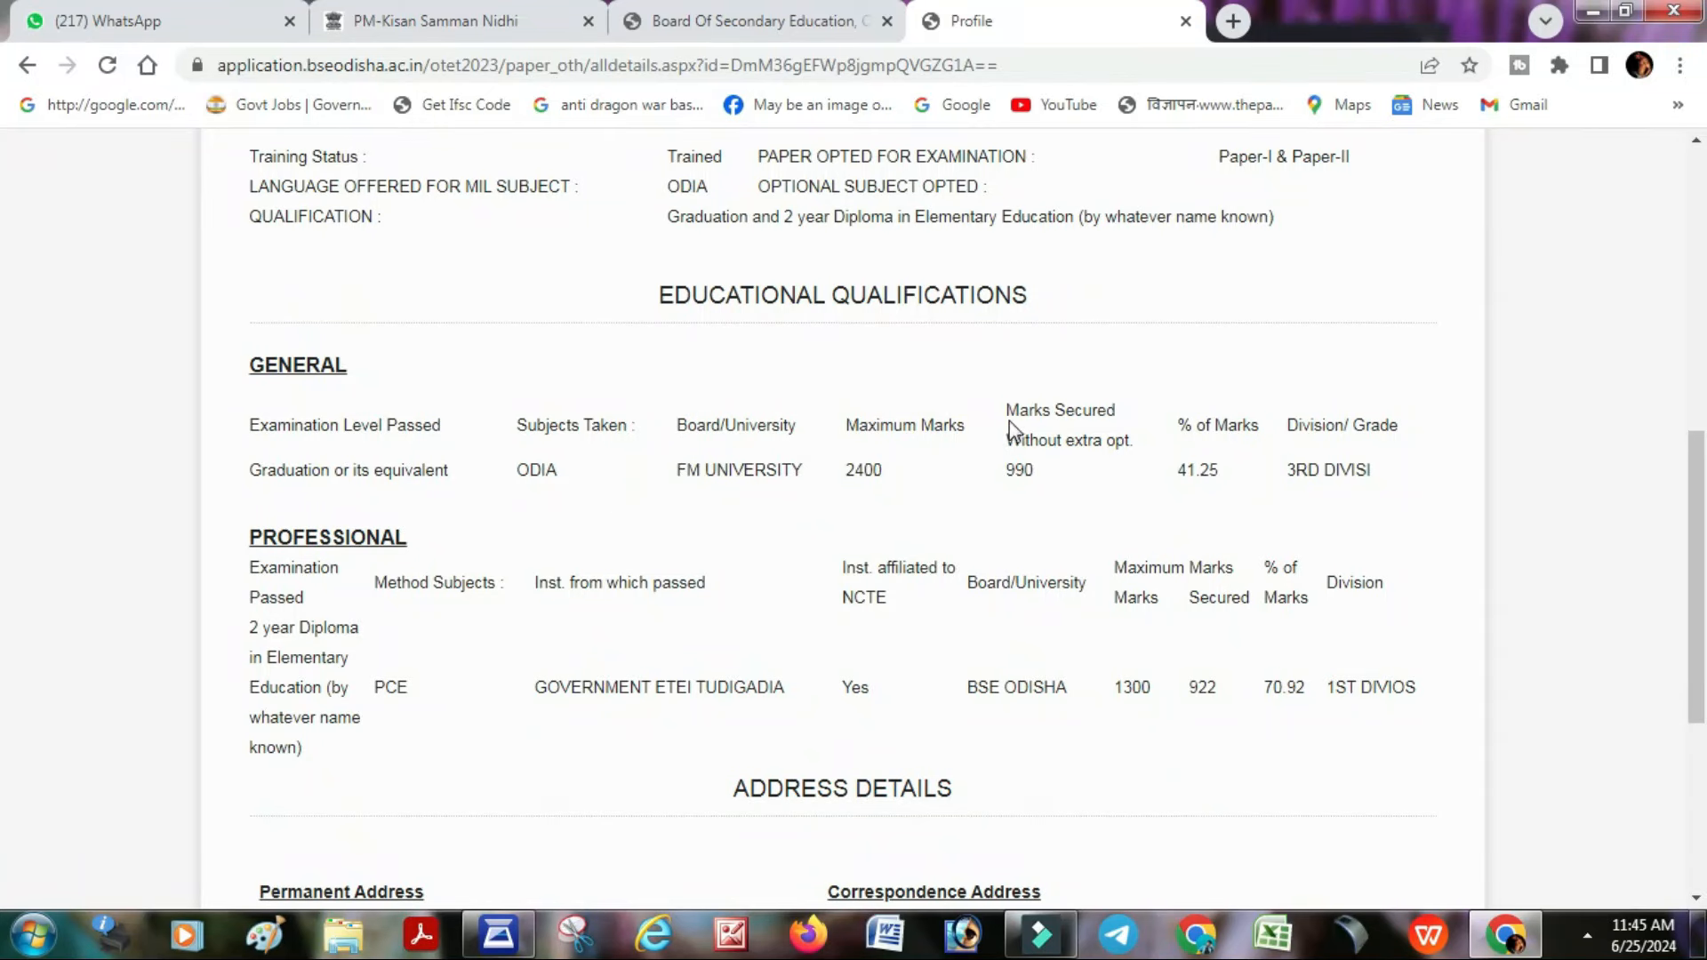
pyautogui.scroll(-4, 720, 600)
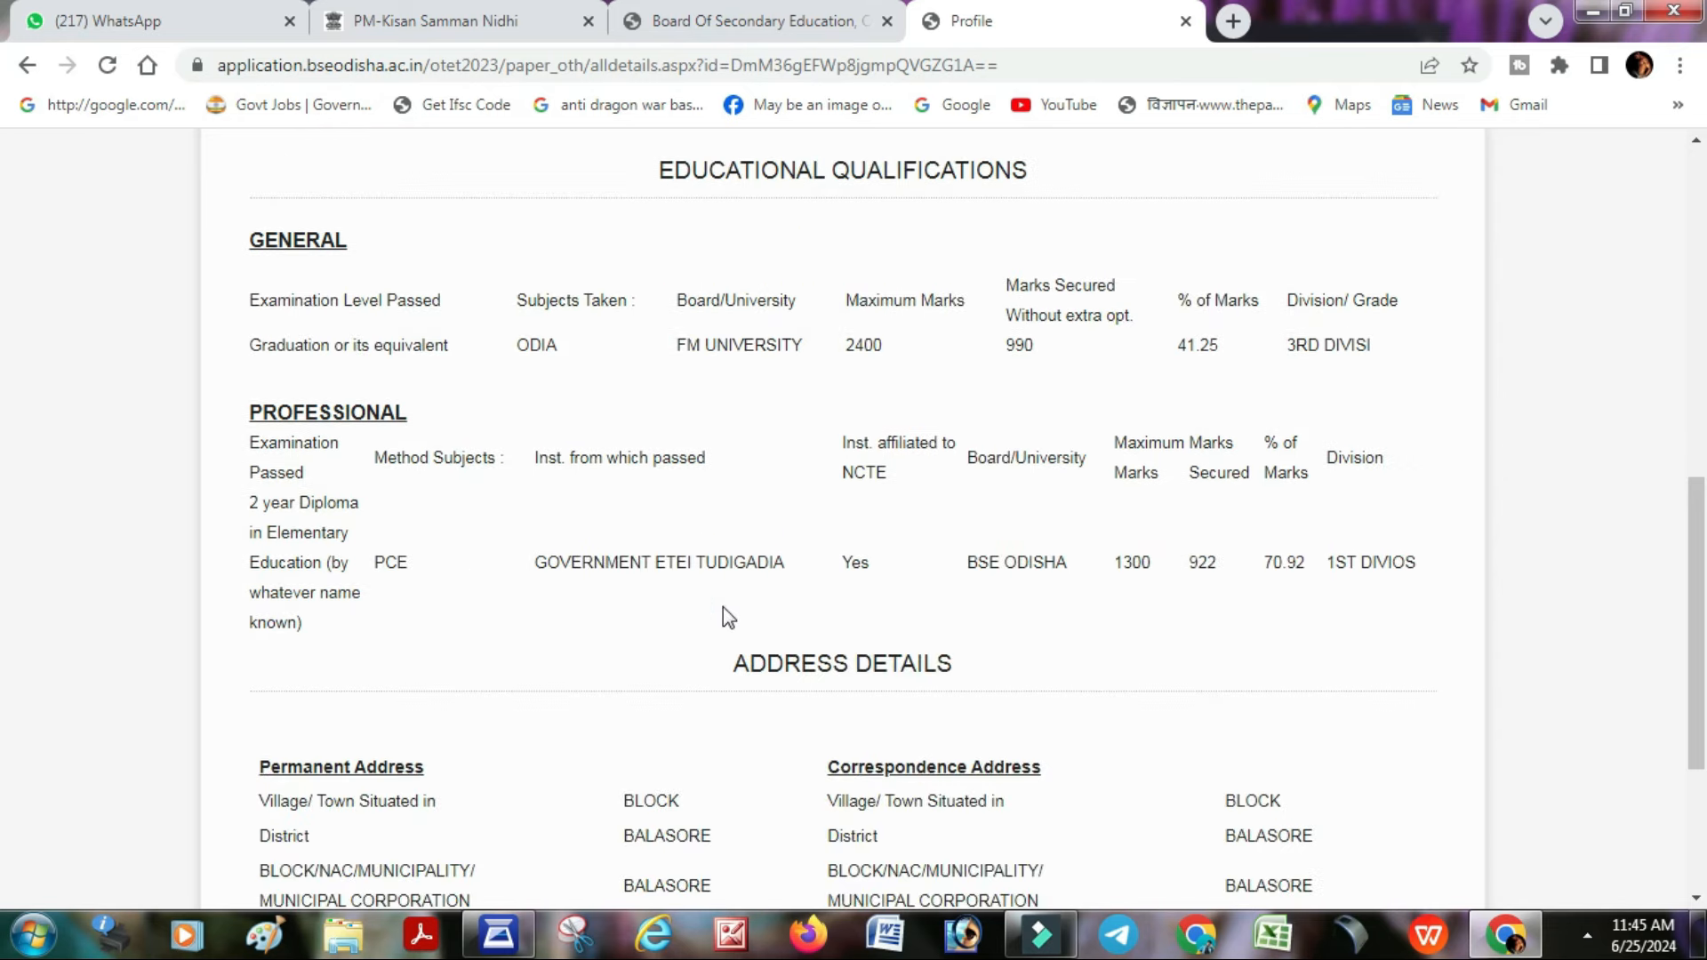
pyautogui.scroll(-1, 732, 609)
pyautogui.scroll(15, 742, 624)
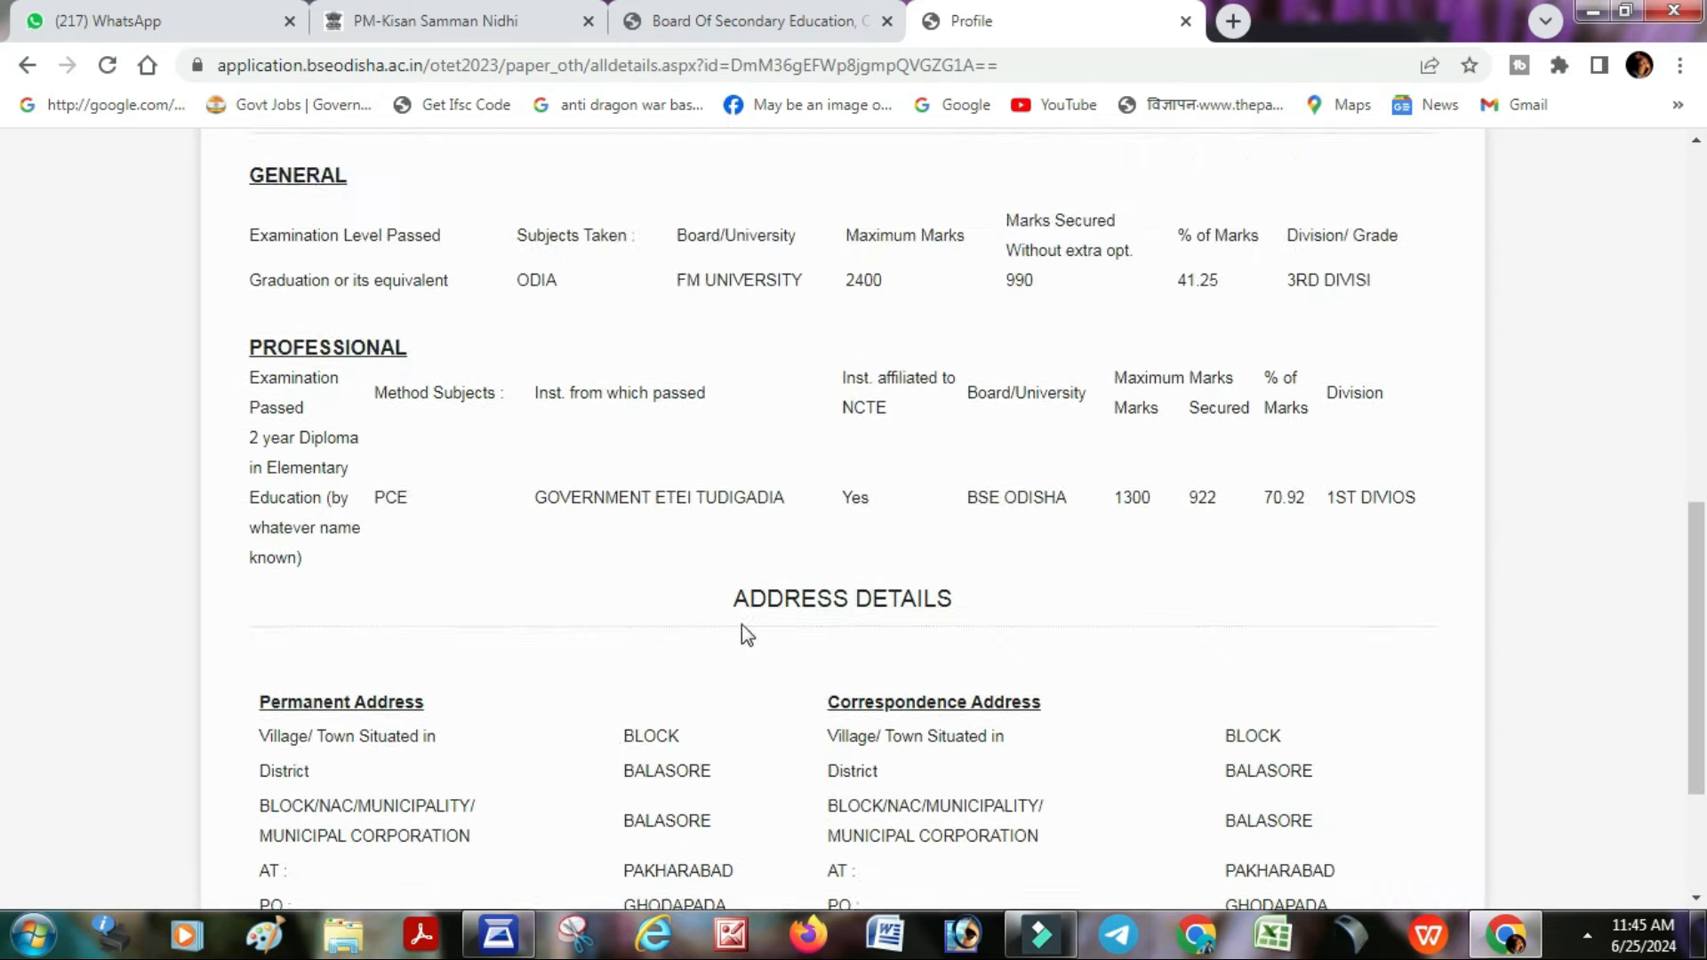
pyautogui.scroll(-3, 750, 638)
pyautogui.scroll(-2, 749, 642)
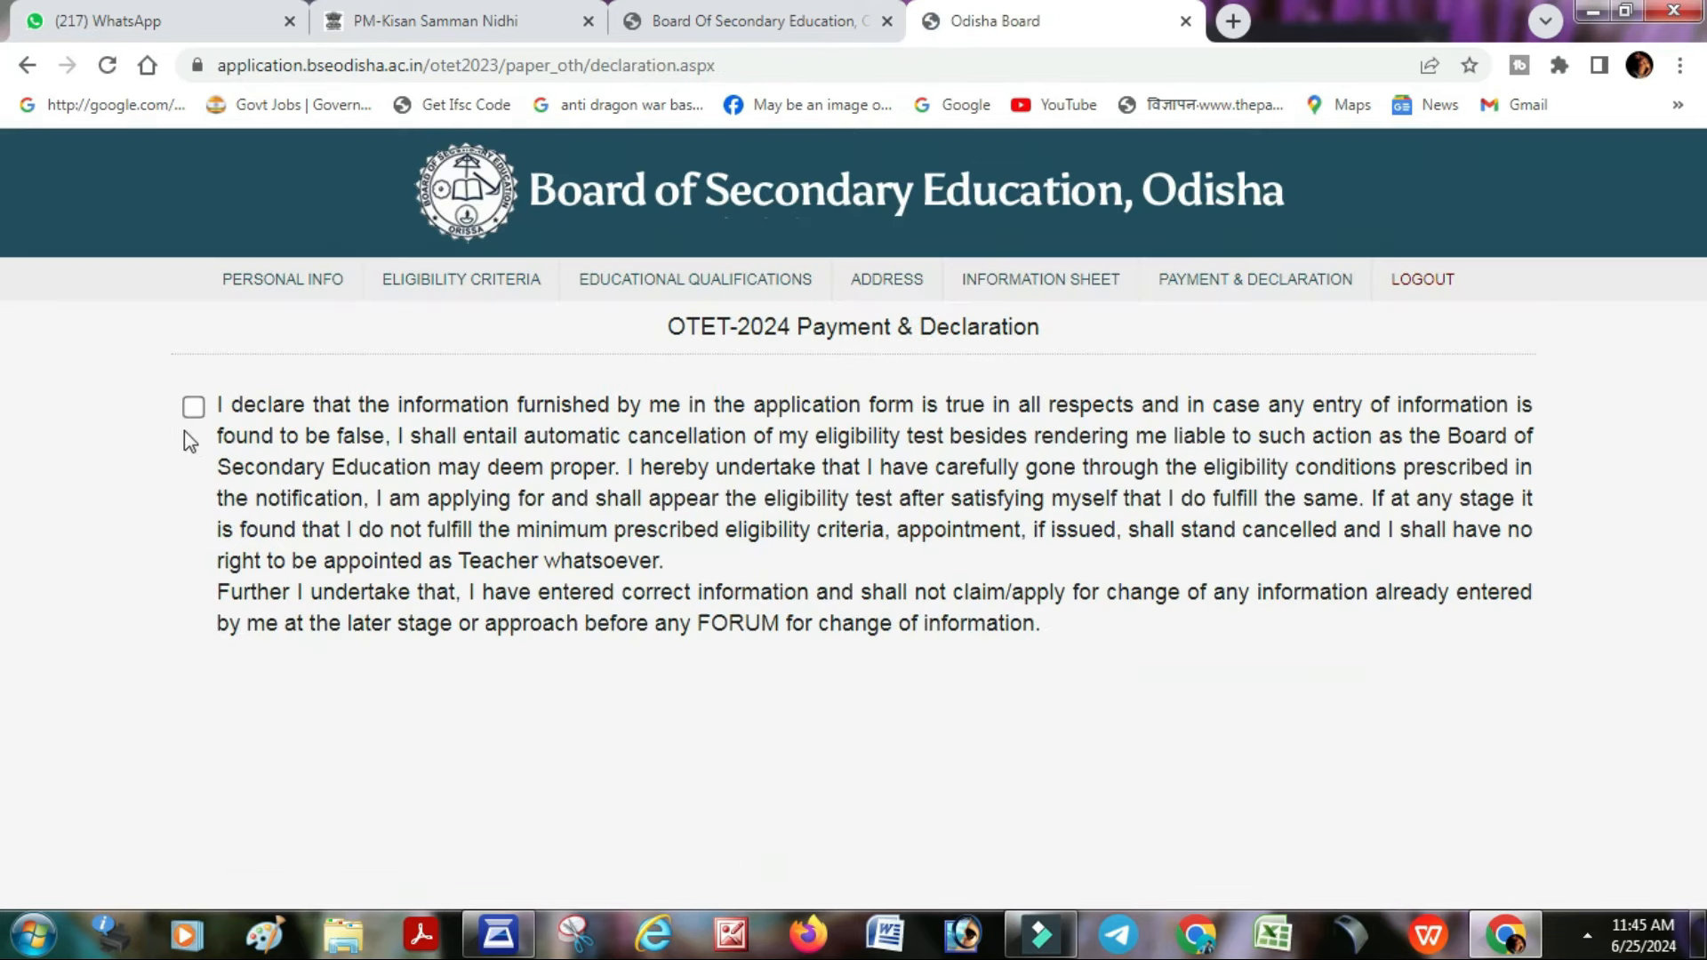
# - Tick the declaration, then make and confirm the final submission of the application
pyautogui.click(193, 407)
pyautogui.scroll(-1, 1059, 667)
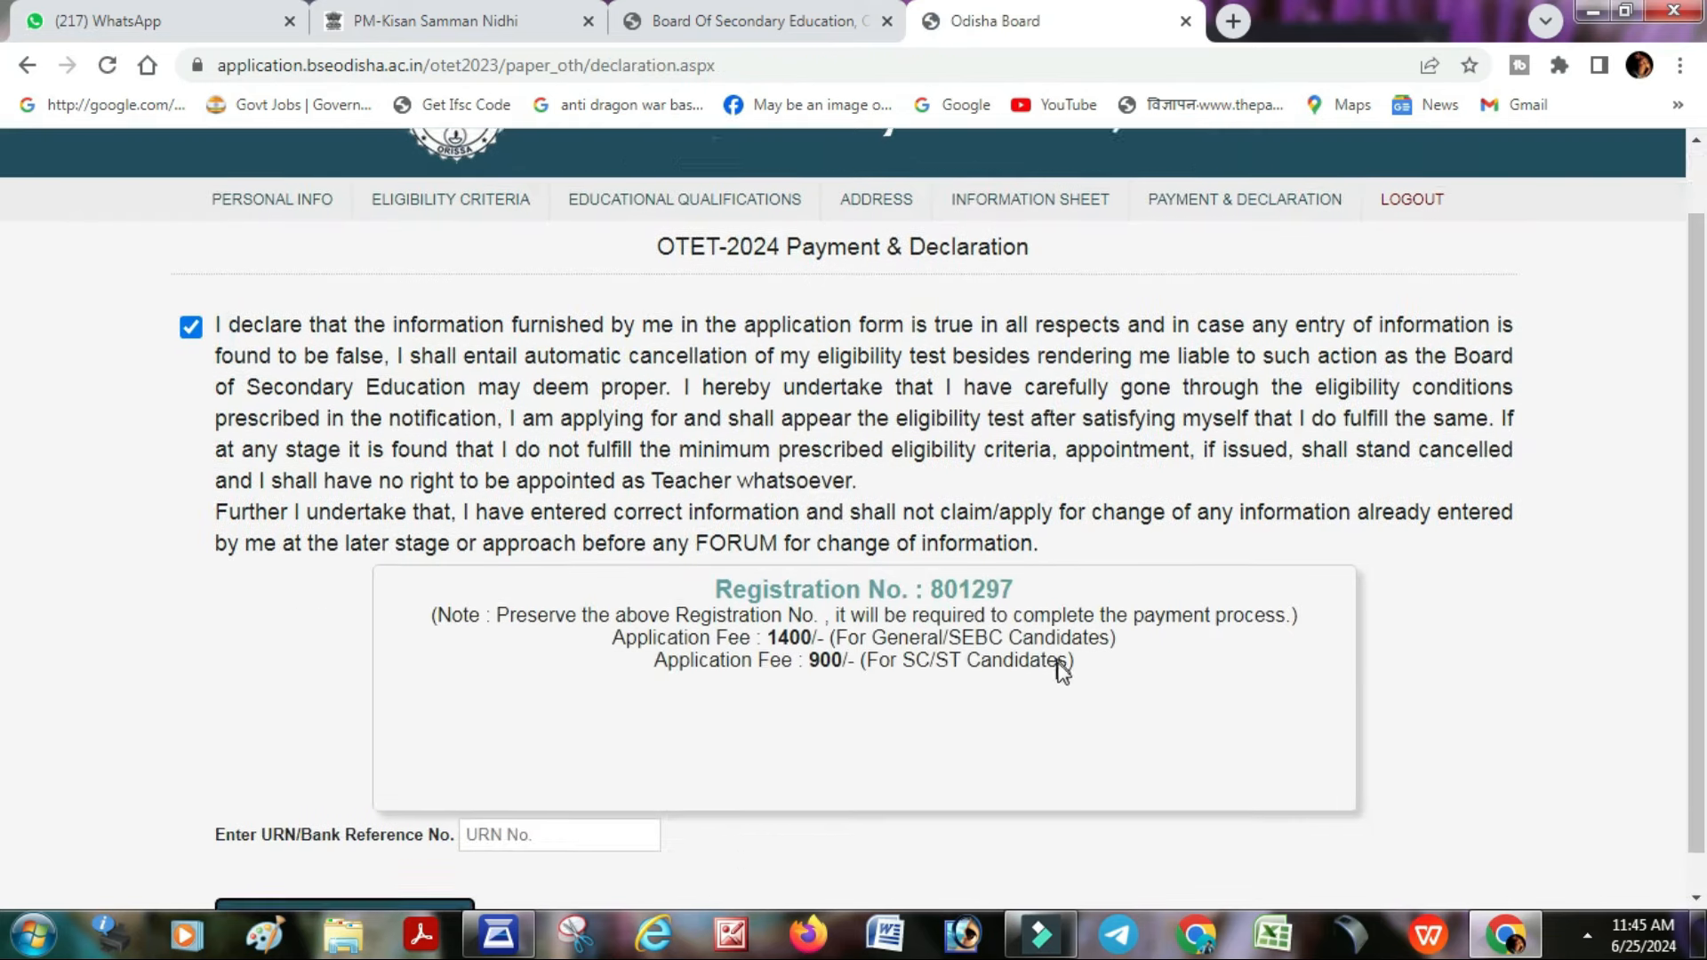
pyautogui.moveTo(531, 575); pyautogui.dragTo(1085, 597)
pyautogui.click(1092, 637)
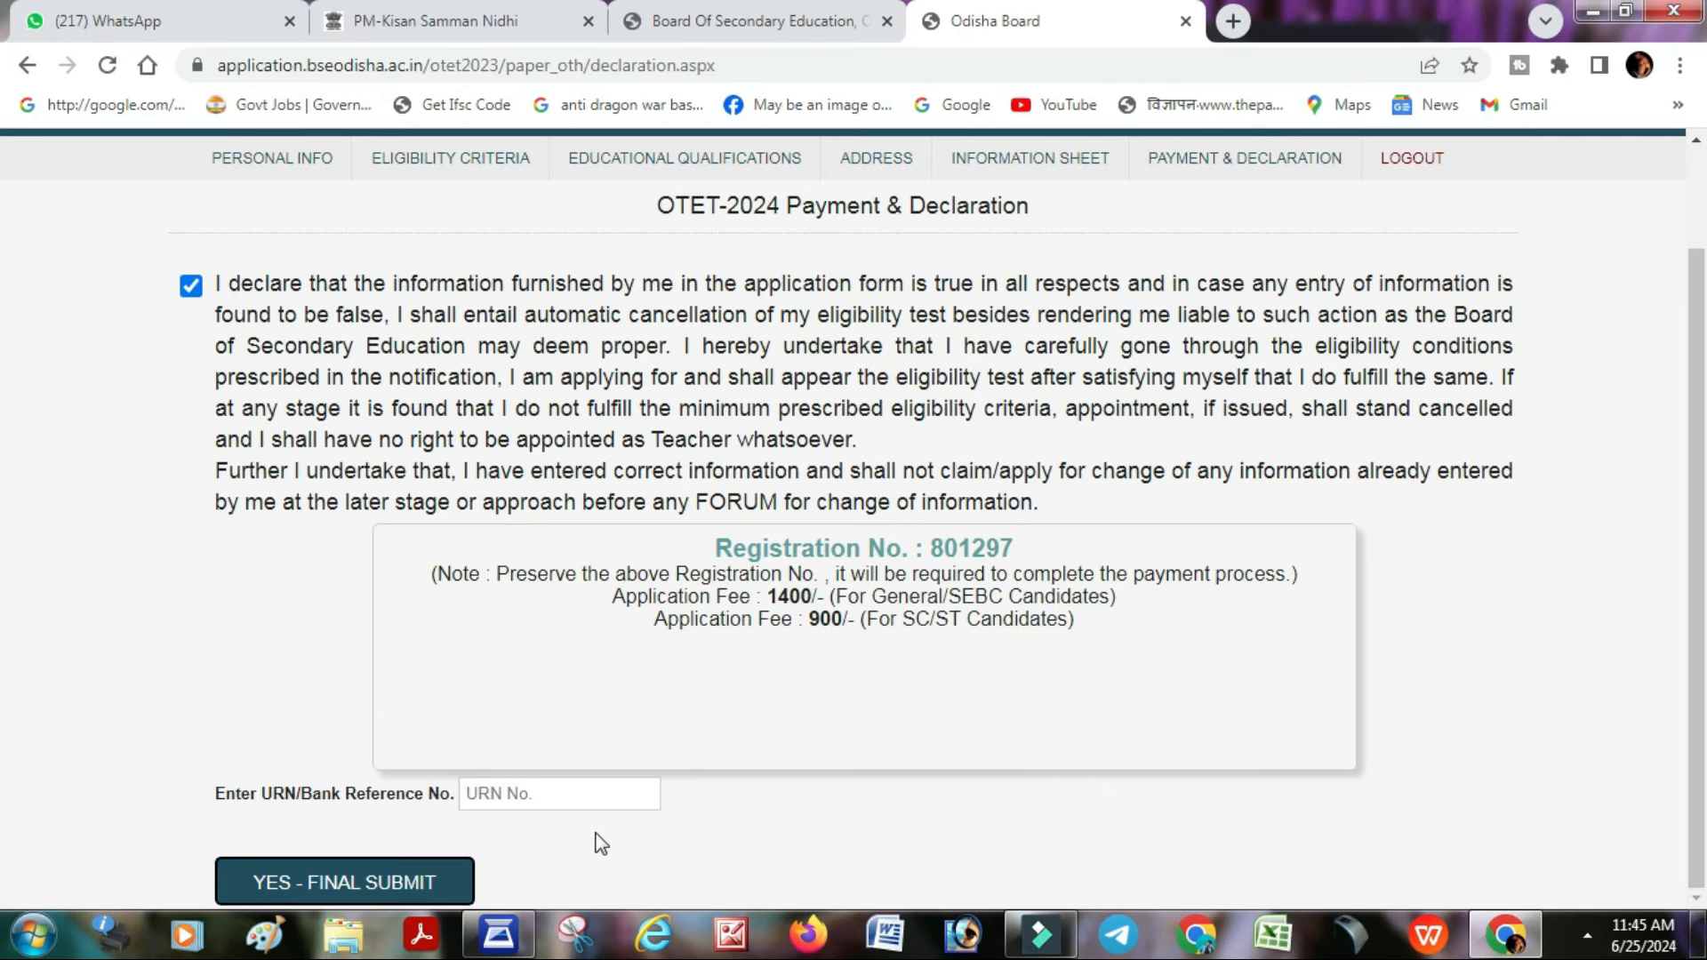
pyautogui.click(364, 893)
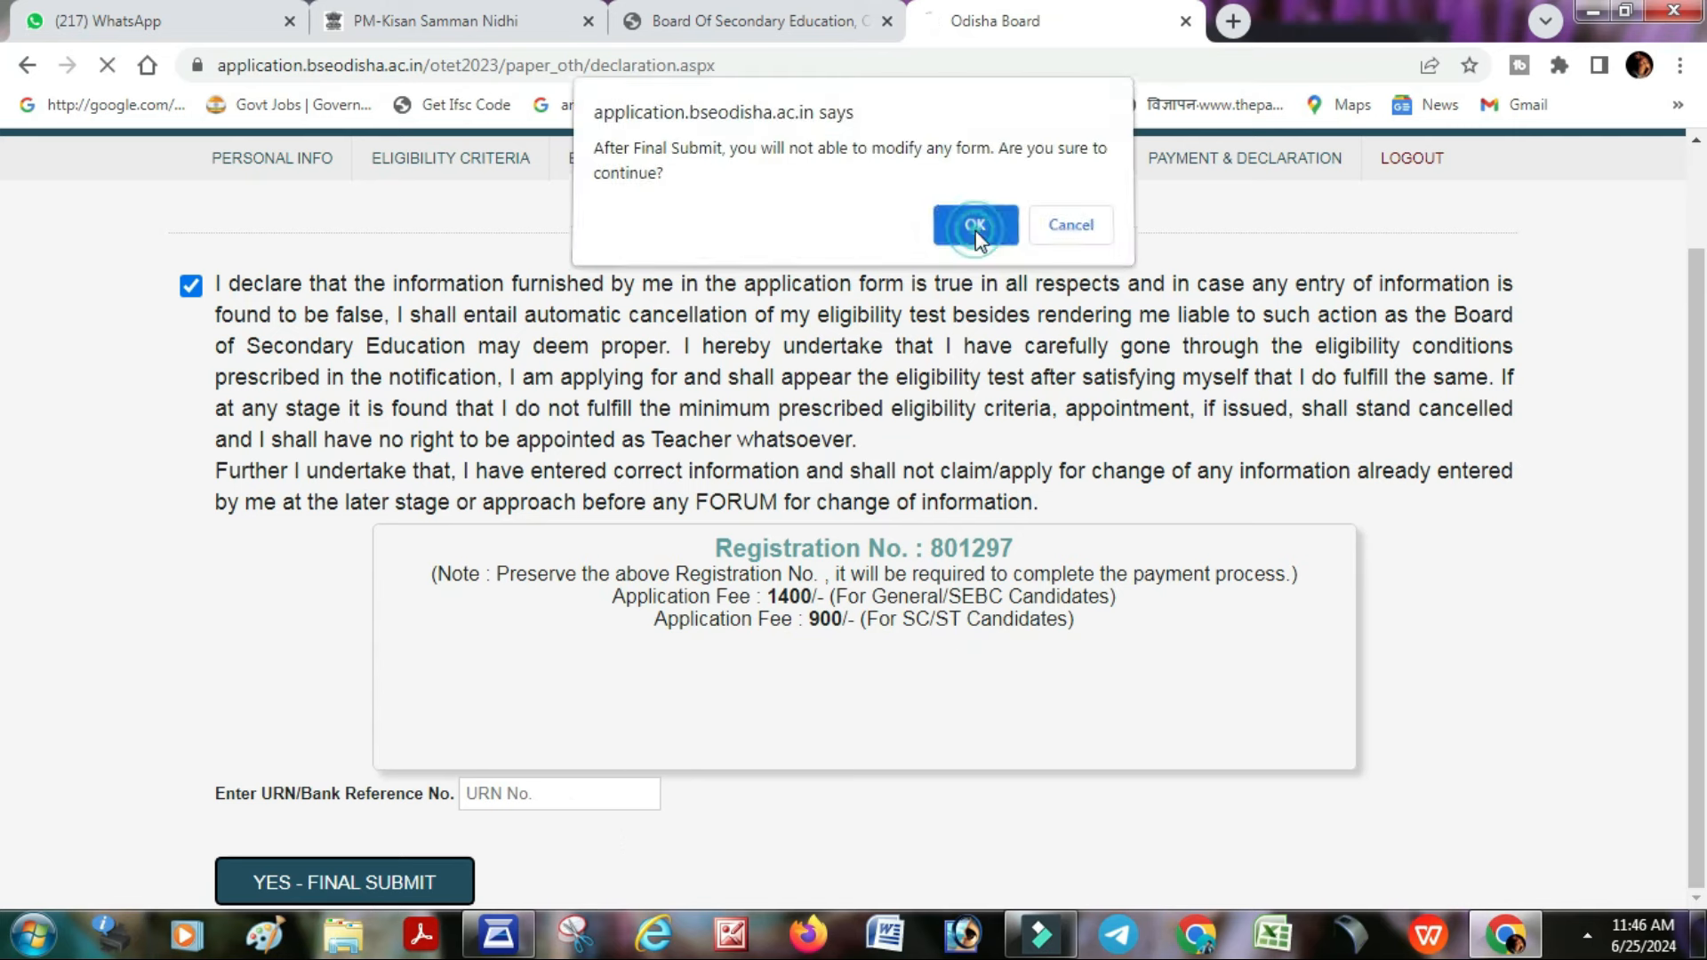
pyautogui.click(969, 228)
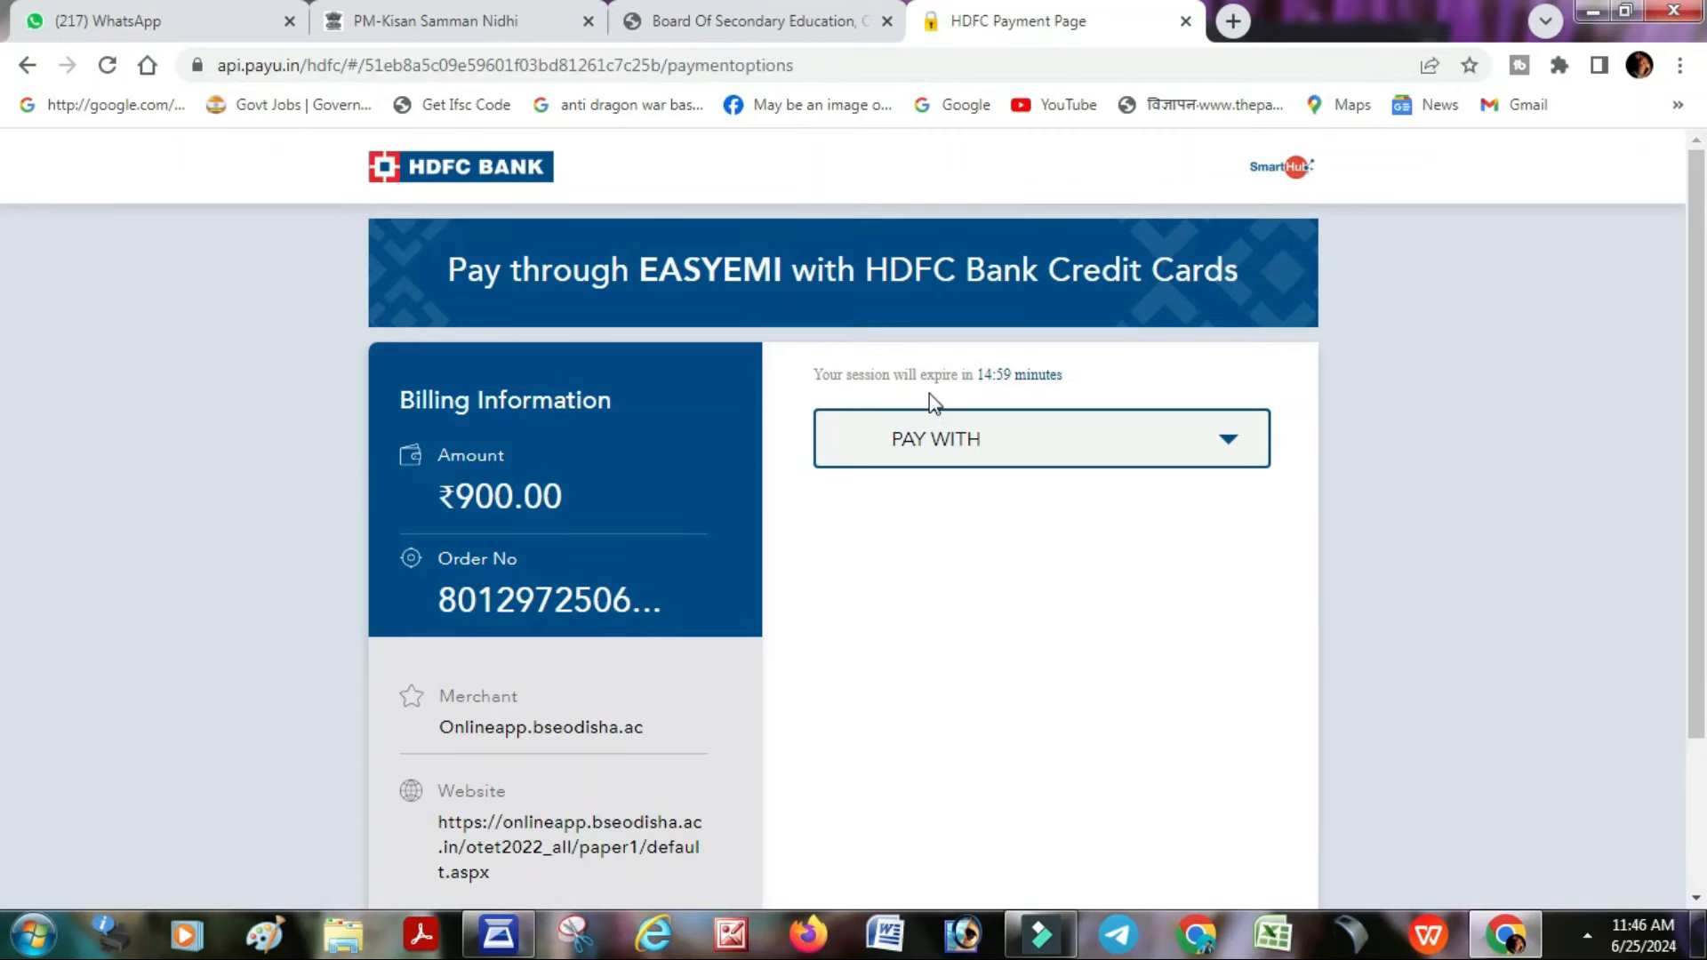
# - Pay via UPI with PhonePe using the saved, verified UPI ID and proceed
pyautogui.scroll(-1, 940, 483)
pyautogui.click(972, 311)
pyautogui.click(954, 673)
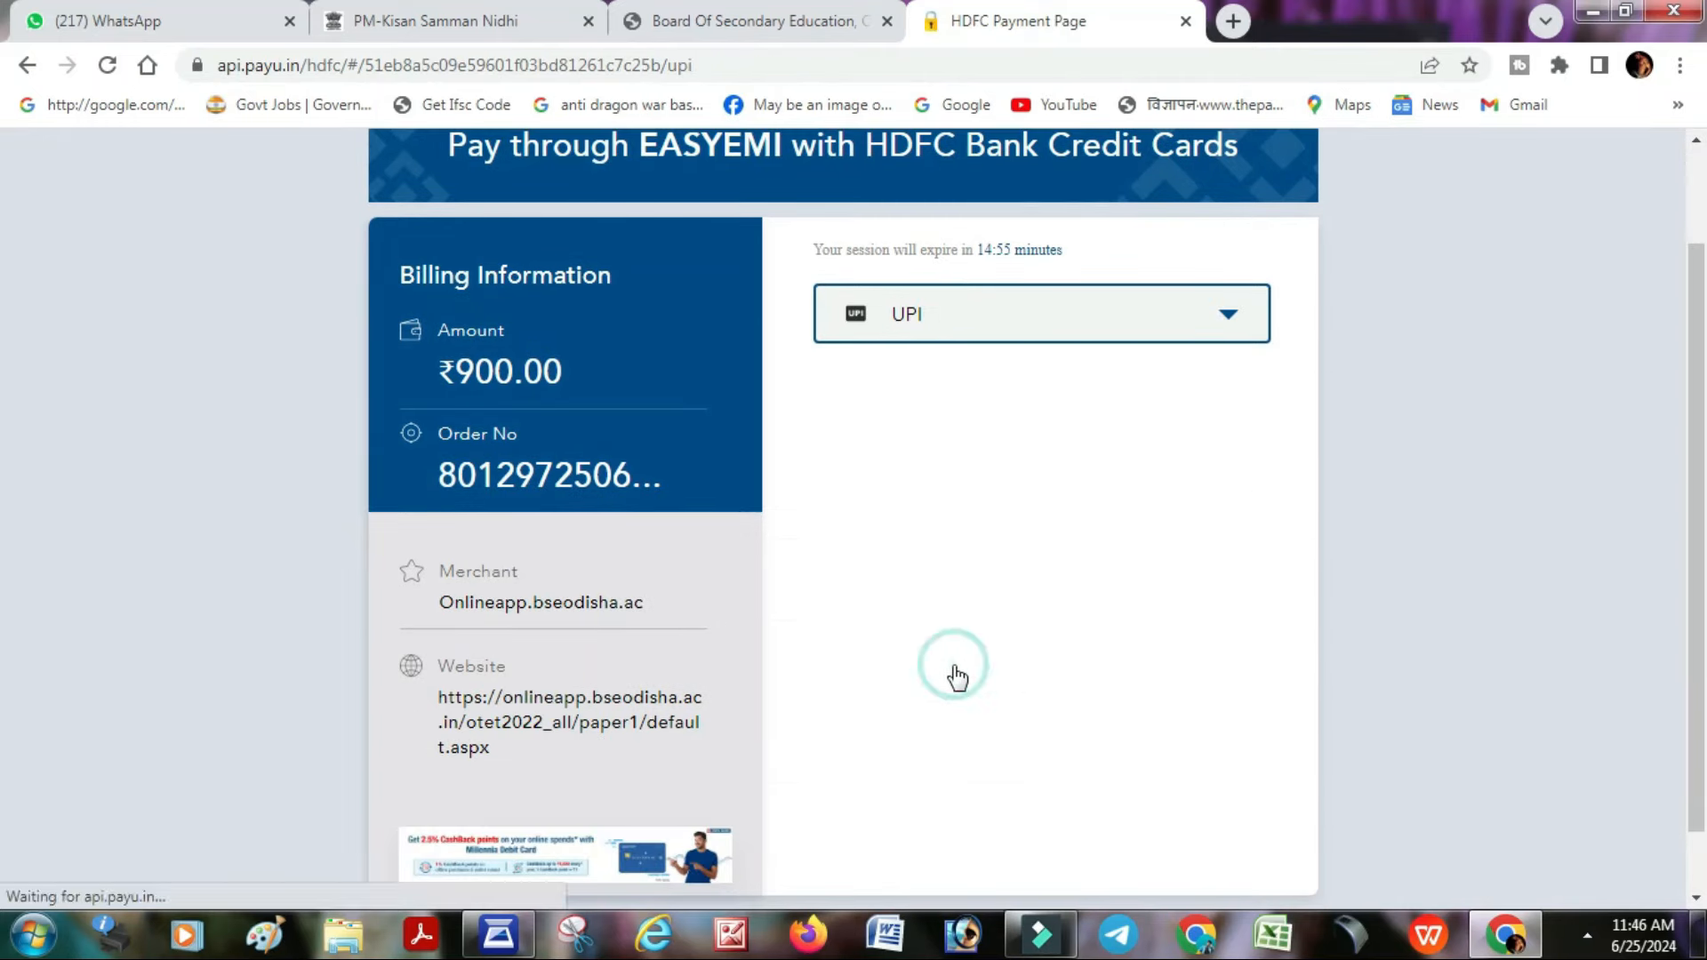
pyautogui.click(937, 592)
pyautogui.click(941, 638)
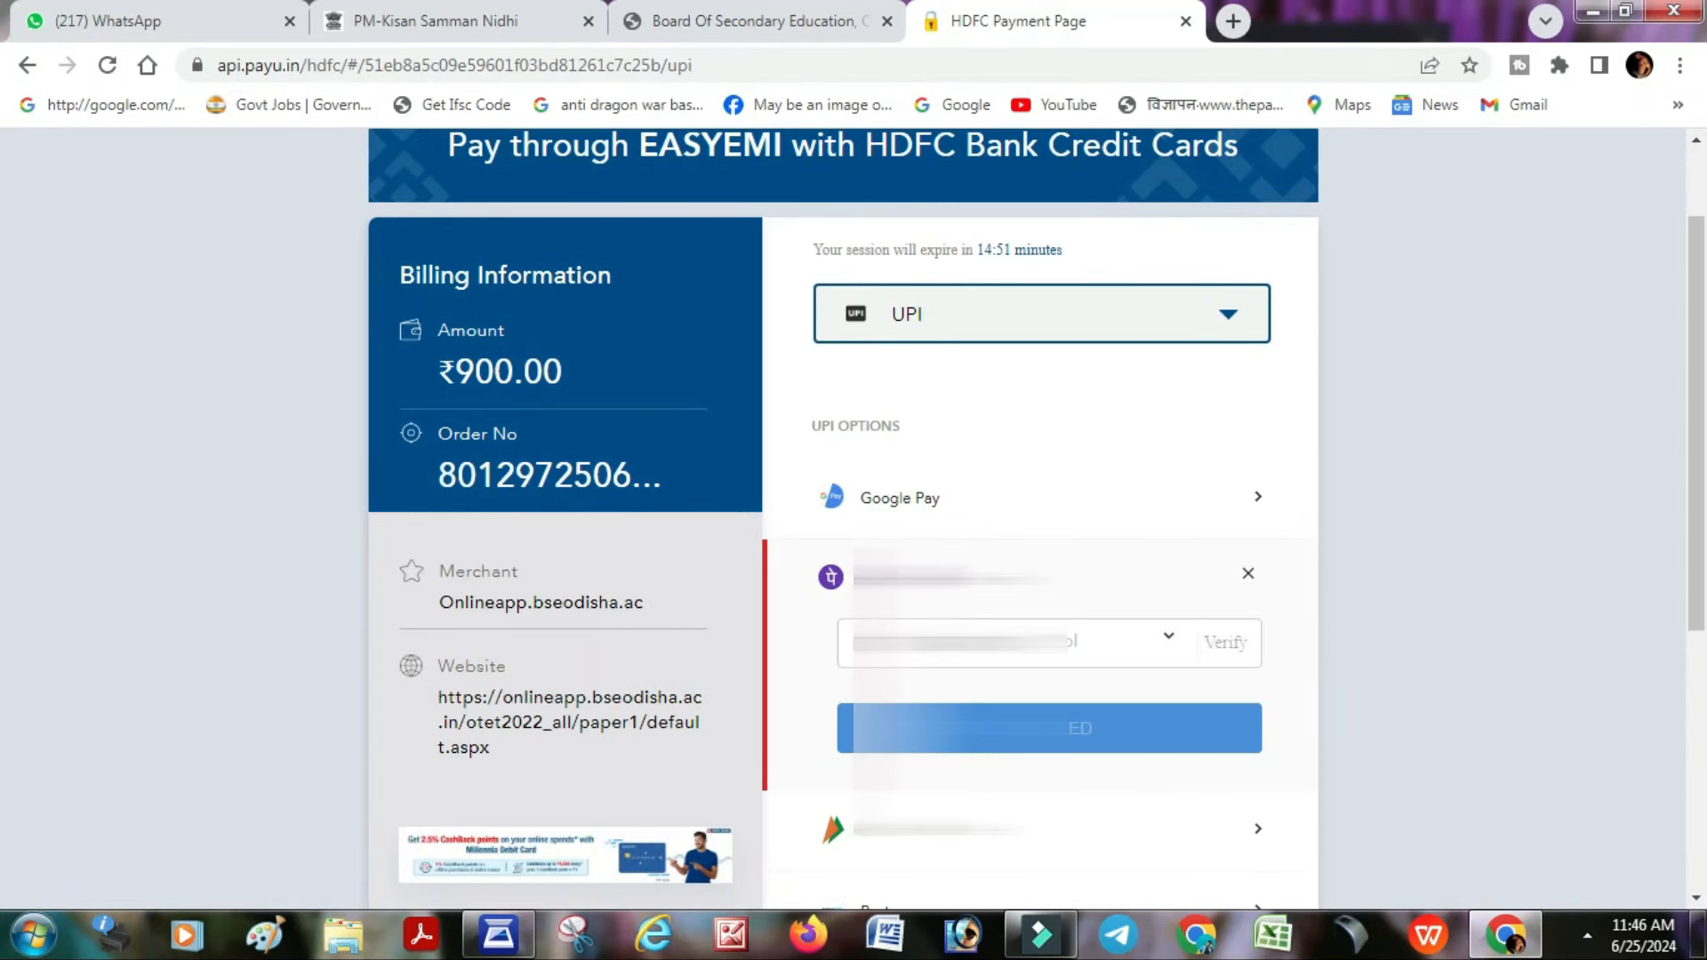
pyautogui.click(1081, 644)
pyautogui.click(1089, 690)
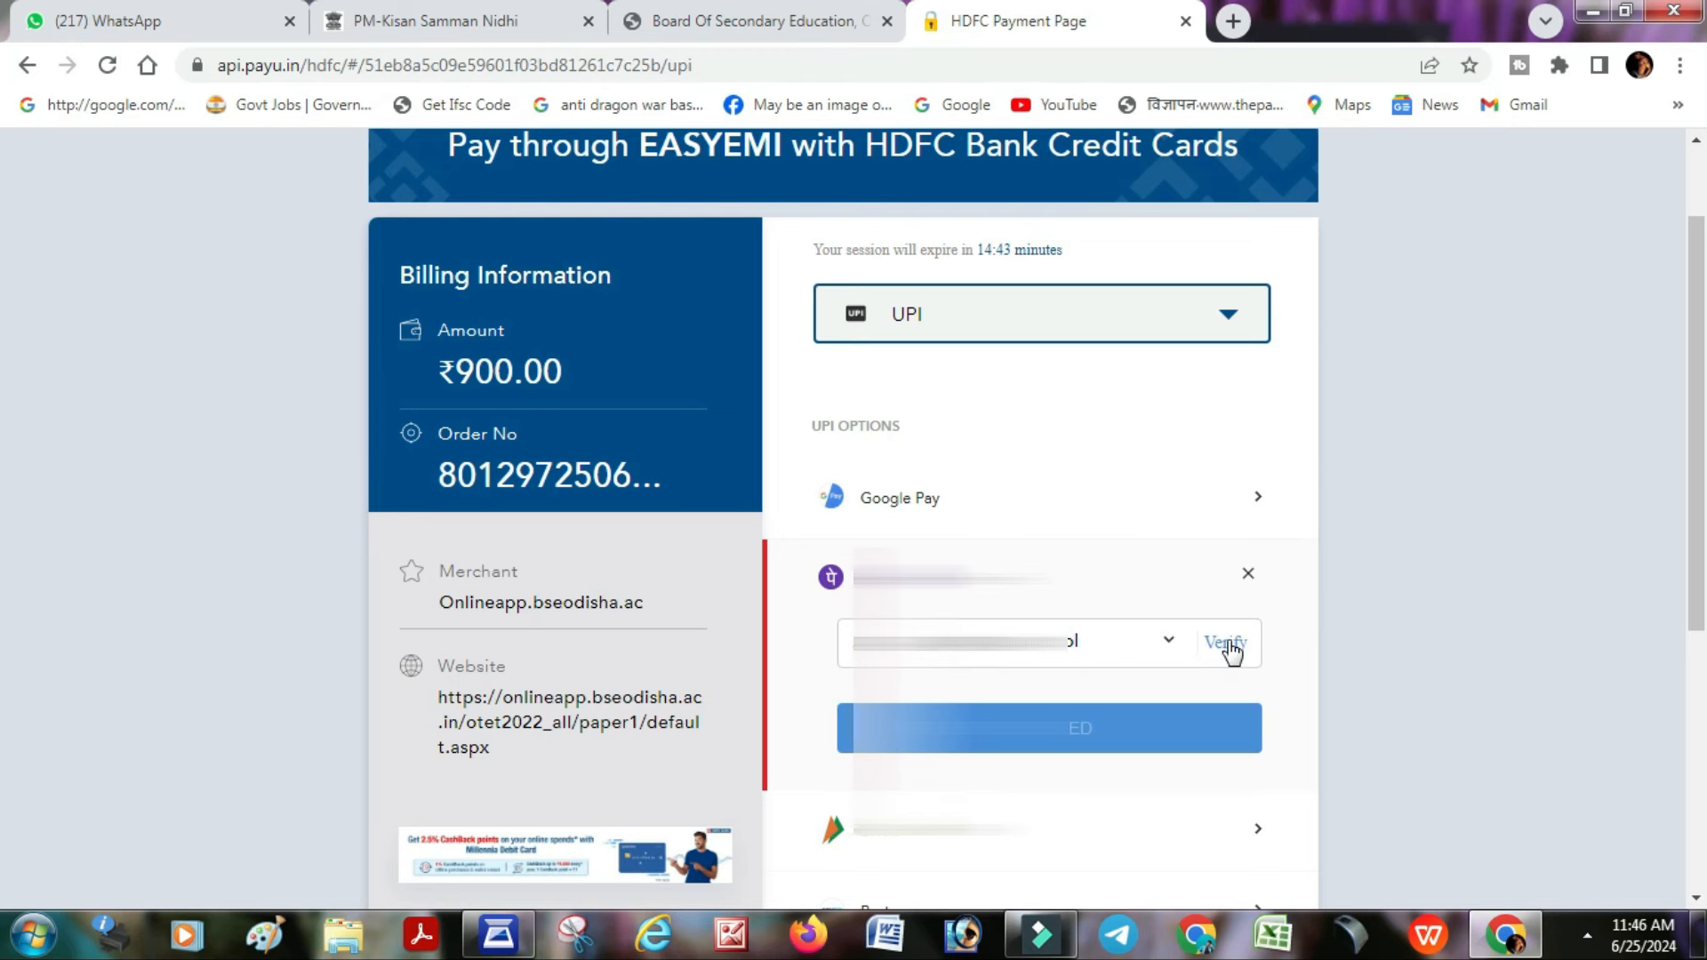
pyautogui.click(1227, 644)
pyautogui.click(1107, 743)
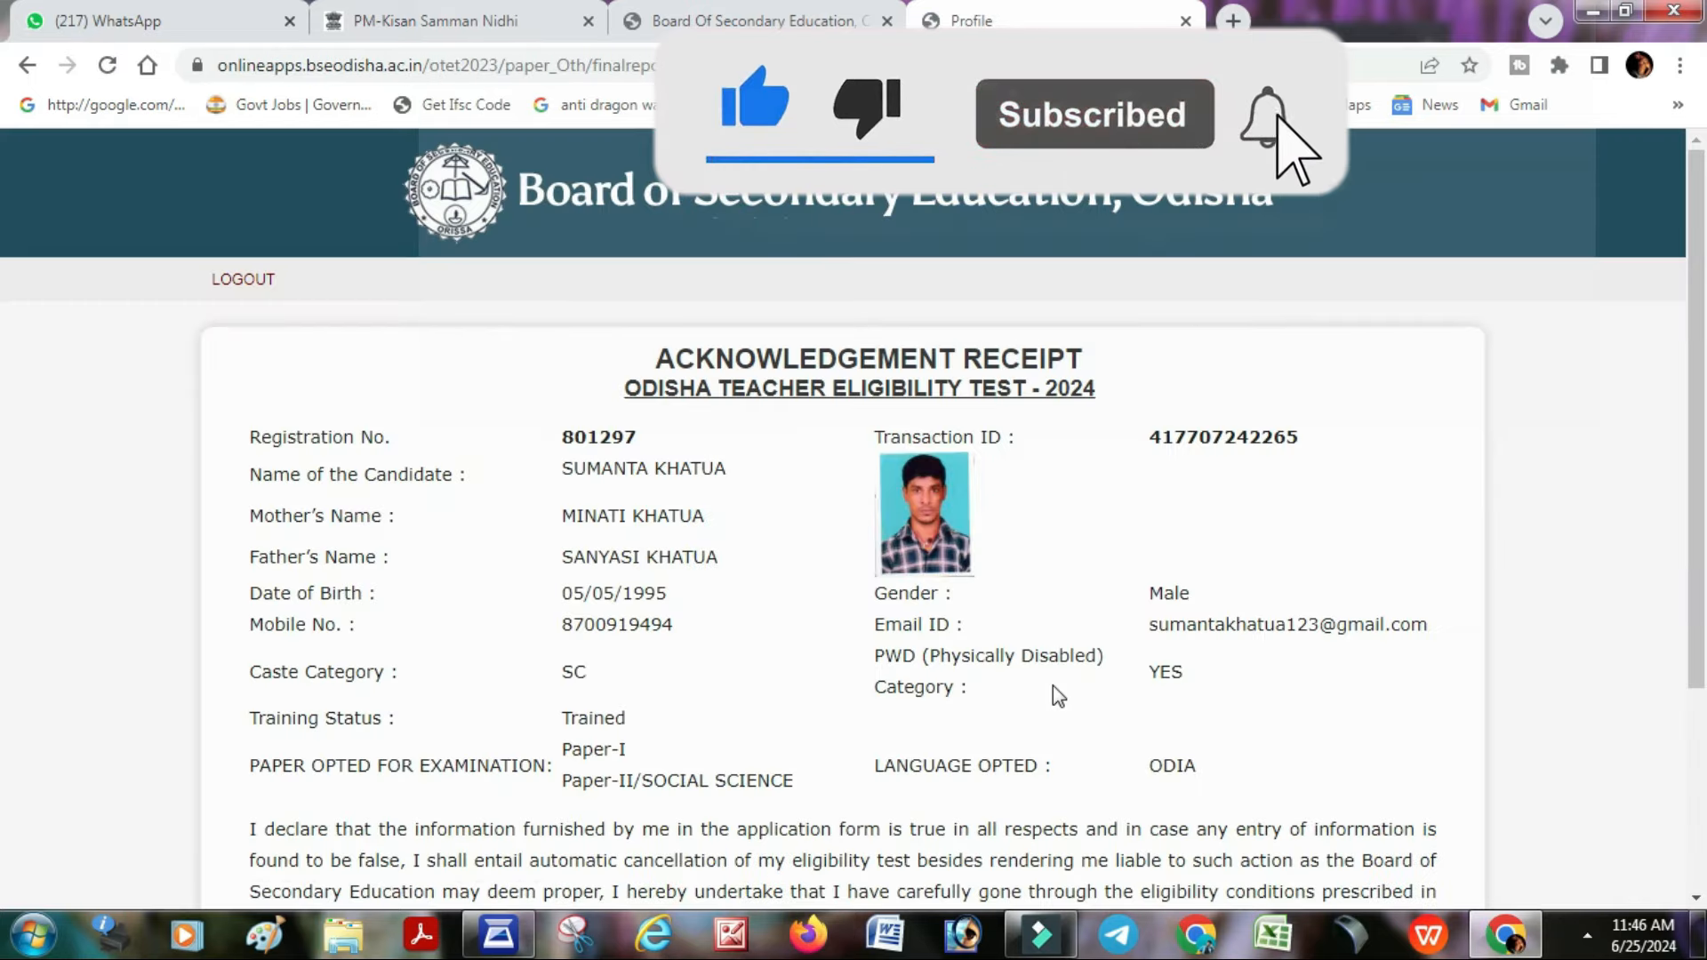
# - Scroll through the OTET-2024 acknowledgement receipt
pyautogui.scroll(-3, 1002, 392)
pyautogui.scroll(1, 1032, 404)
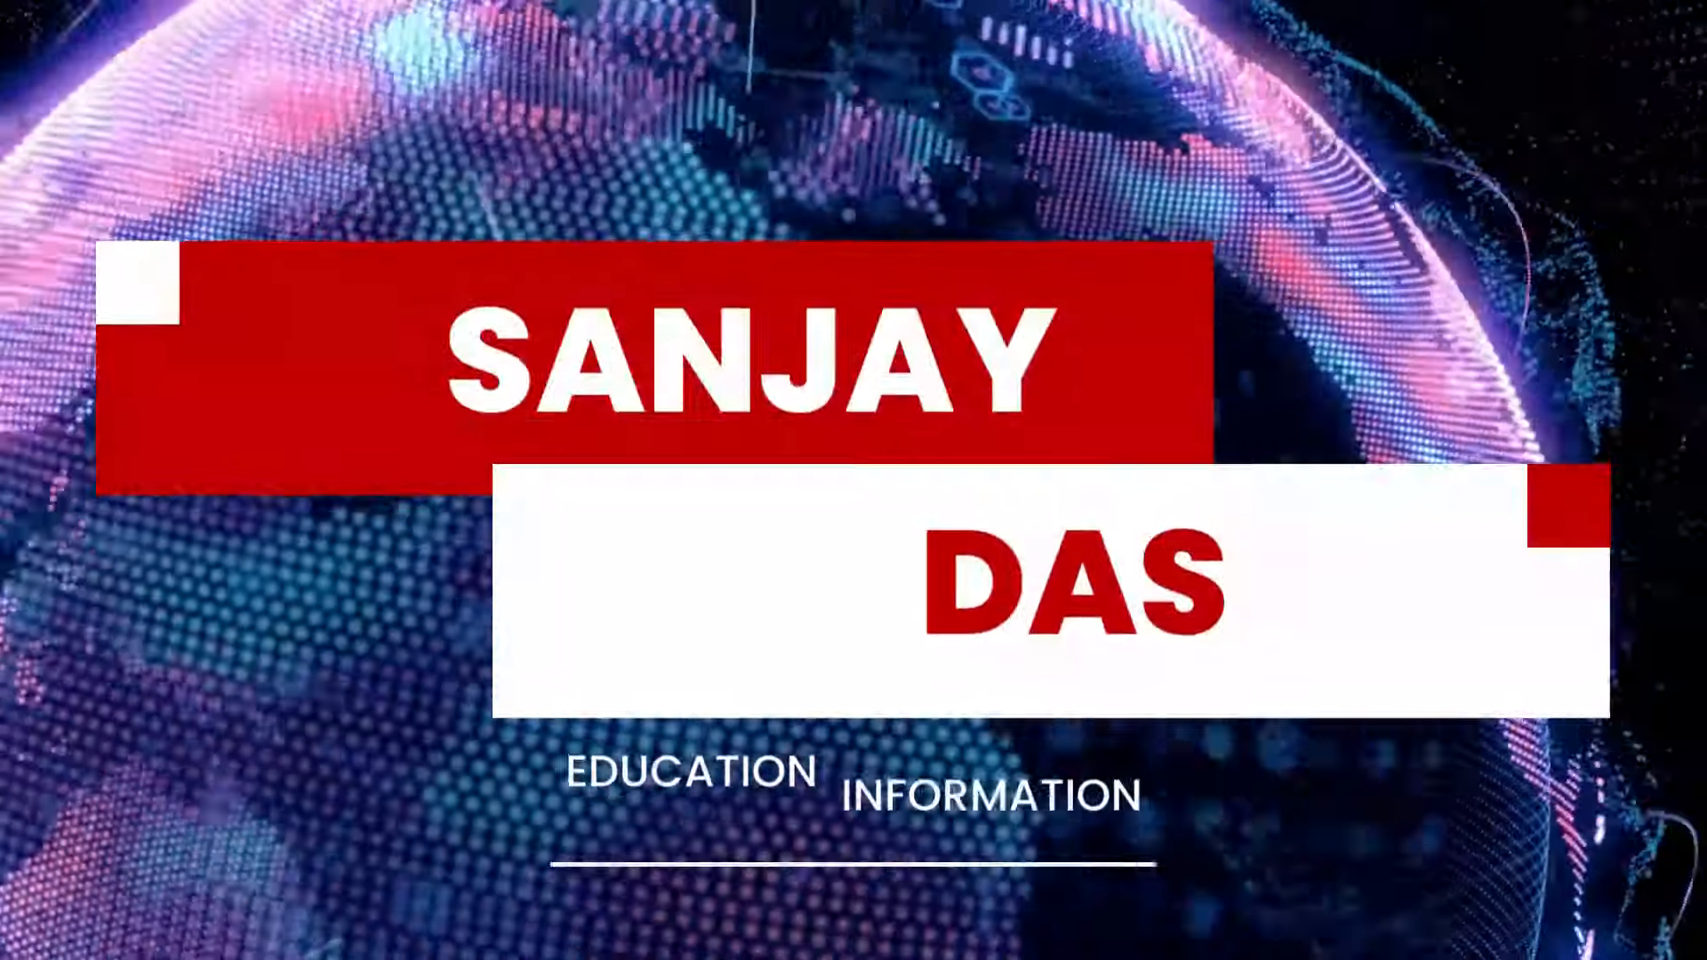